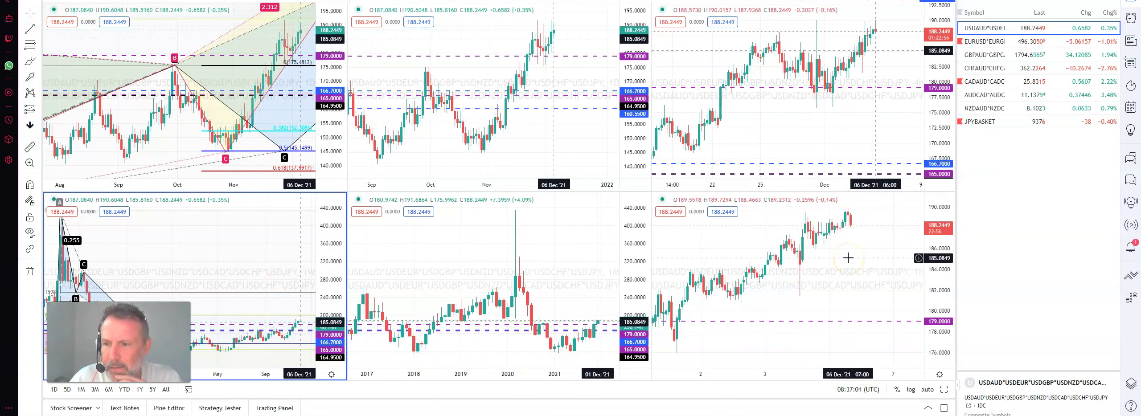
Maximize the 1-hour chart of the USD currency basket out of the six-chart layout
left_click(850, 229)
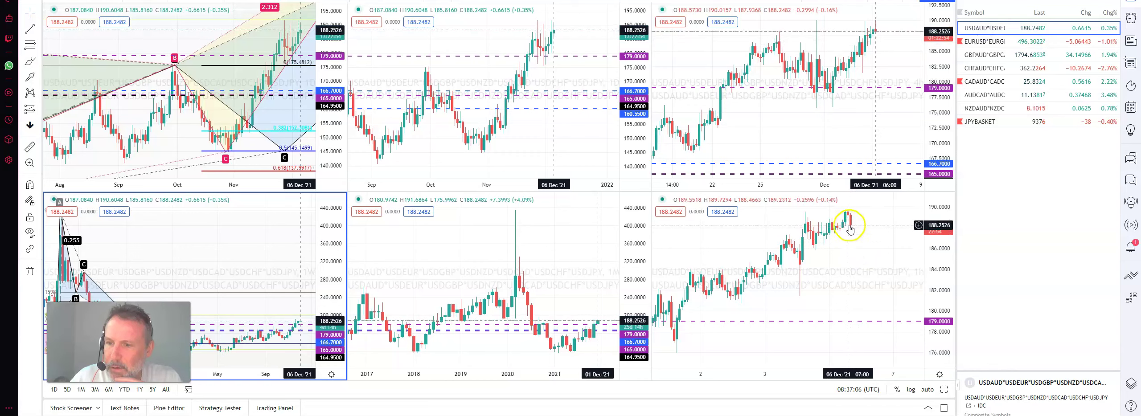
left_click(861, 272)
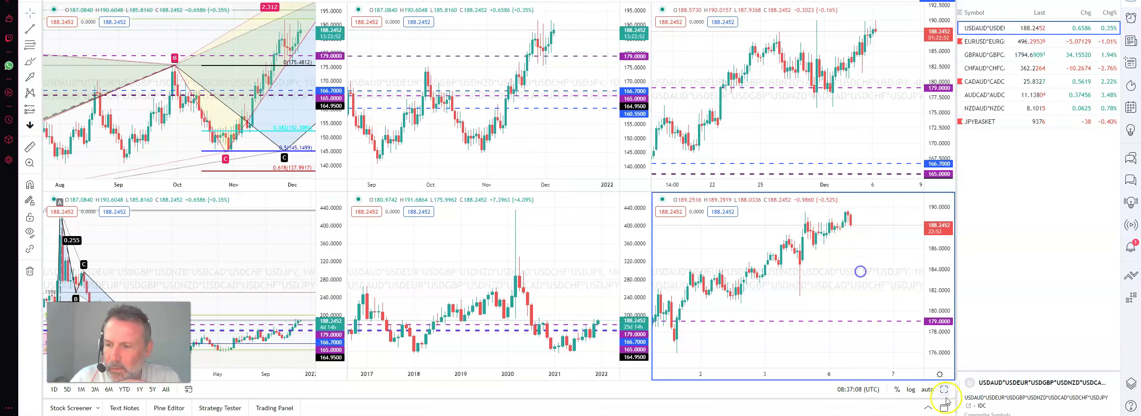
left_click(945, 390)
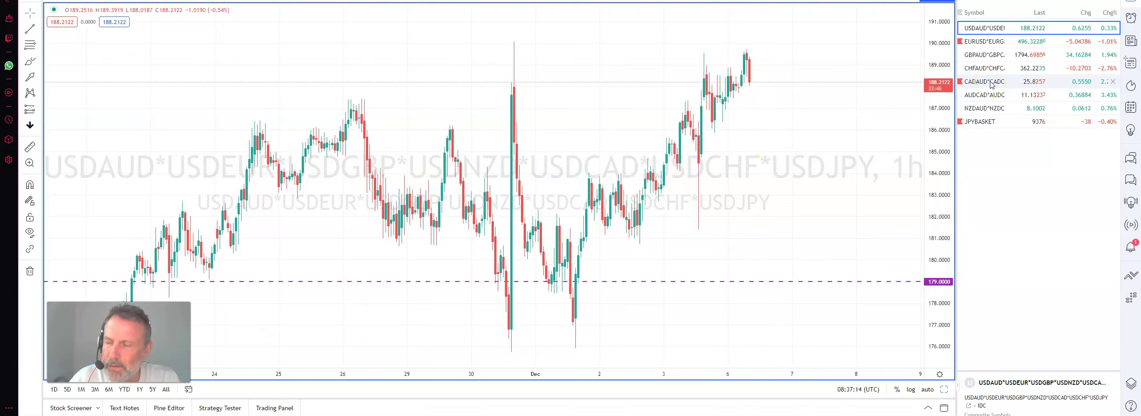
View the CHF basket and JPYBASKET on the maximized 1-hour chart, and return to the six-chart layout
left_click(977, 69)
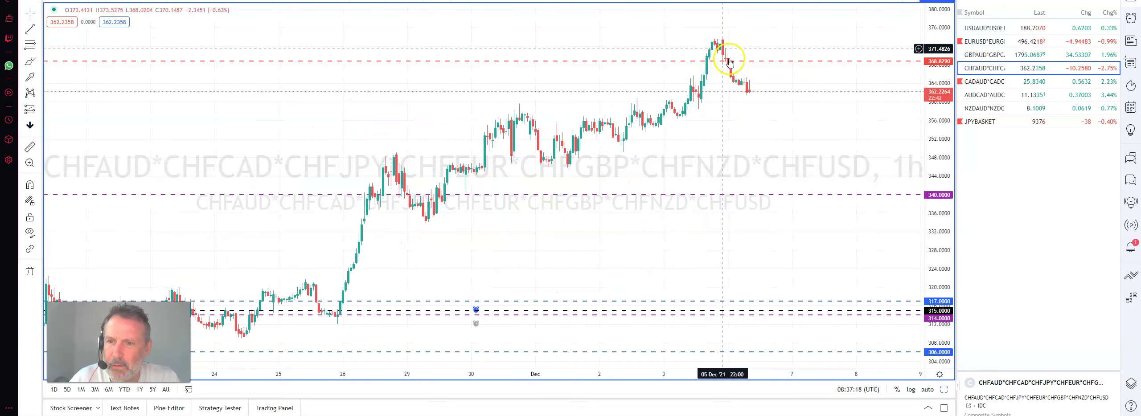
left_click(981, 122)
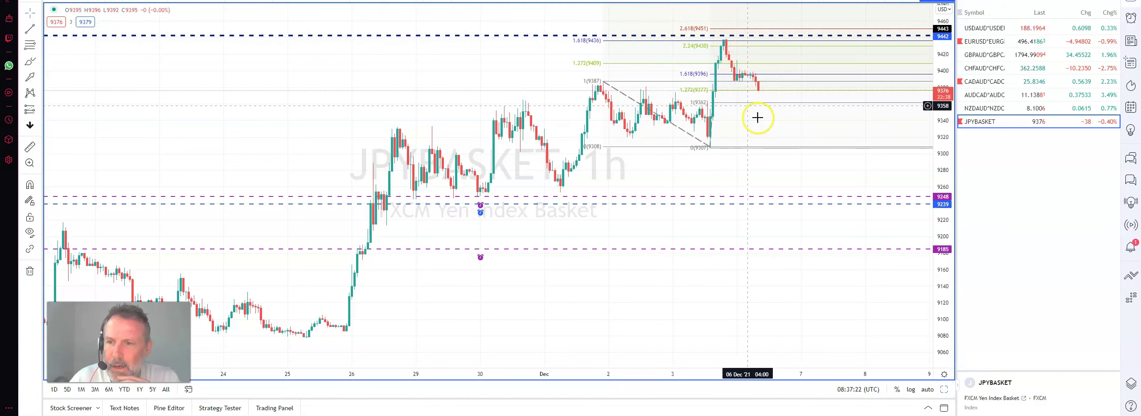
left_click(945, 390)
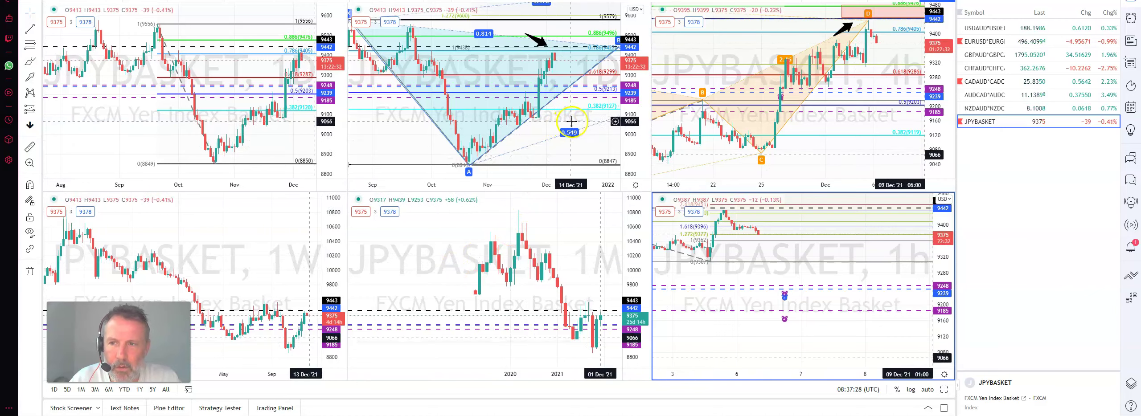
Examine the pattern up to point D on the maximized 4-hour JPYBASKET chart, and restore the multi-chart layout
left_click(869, 147)
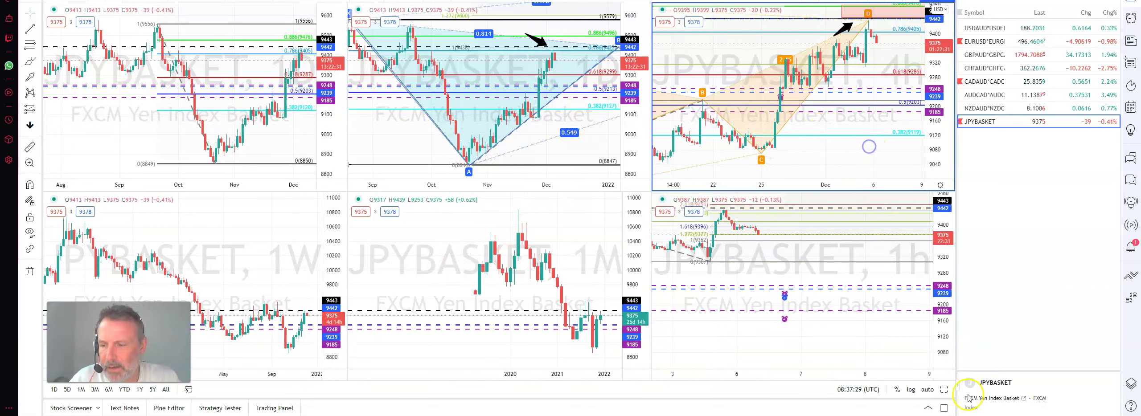
left_click(945, 389)
left_click_drag(932, 267, 934, 321)
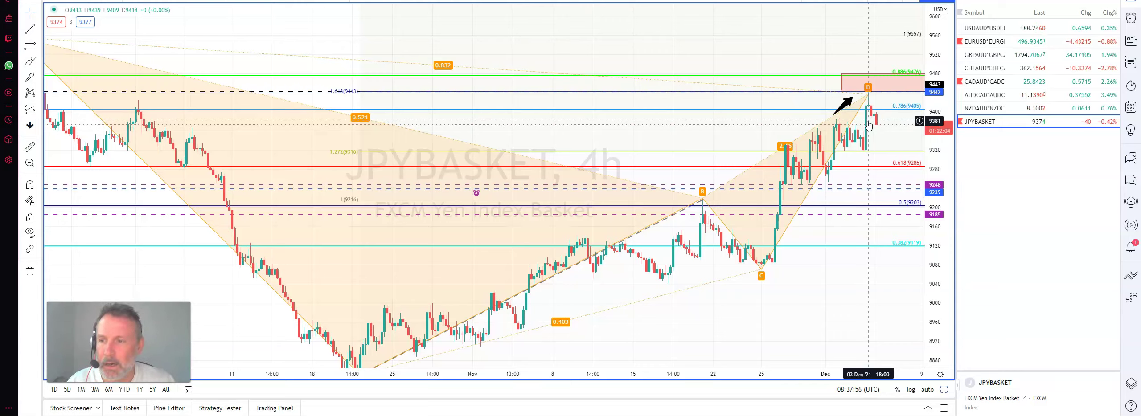
left_click(946, 390)
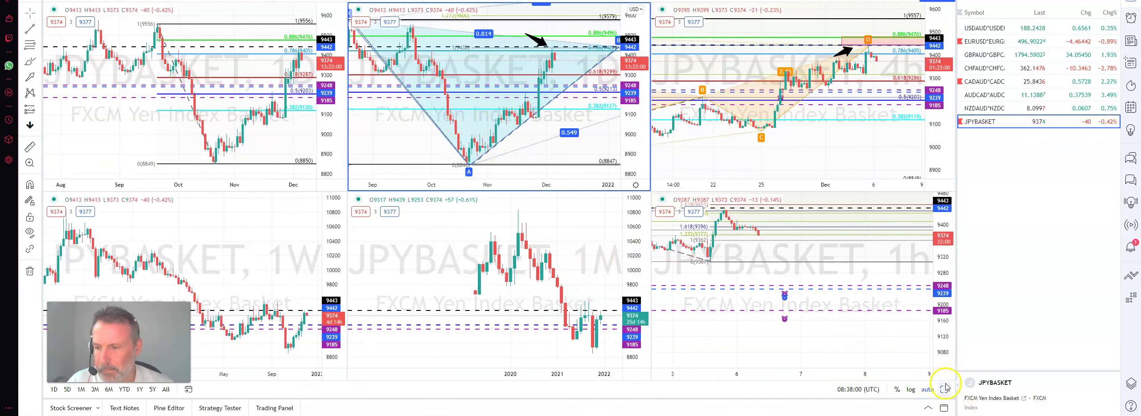
Examine the full XABCD pattern on the maximized daily JPYBASKET chart, and restore the multi-chart layout
left_click(946, 388)
left_click_drag(650, 304, 414, 305)
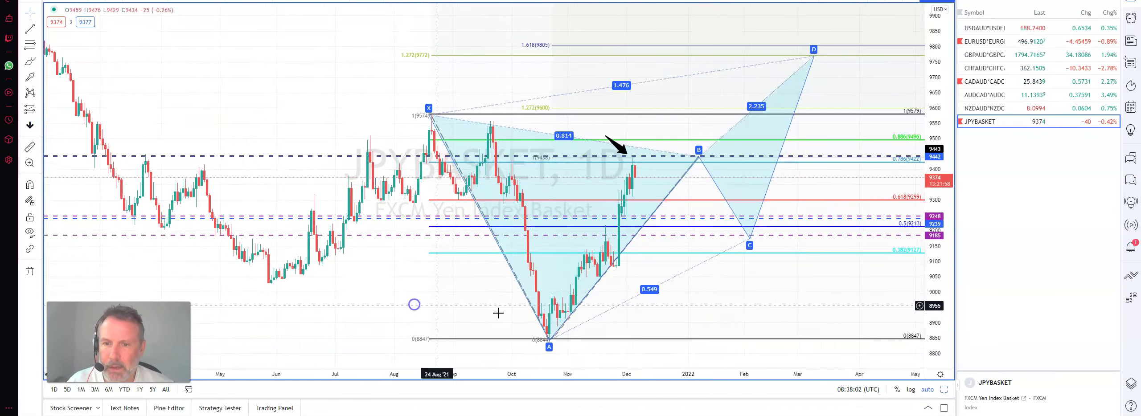
left_click_drag(949, 219, 949, 236)
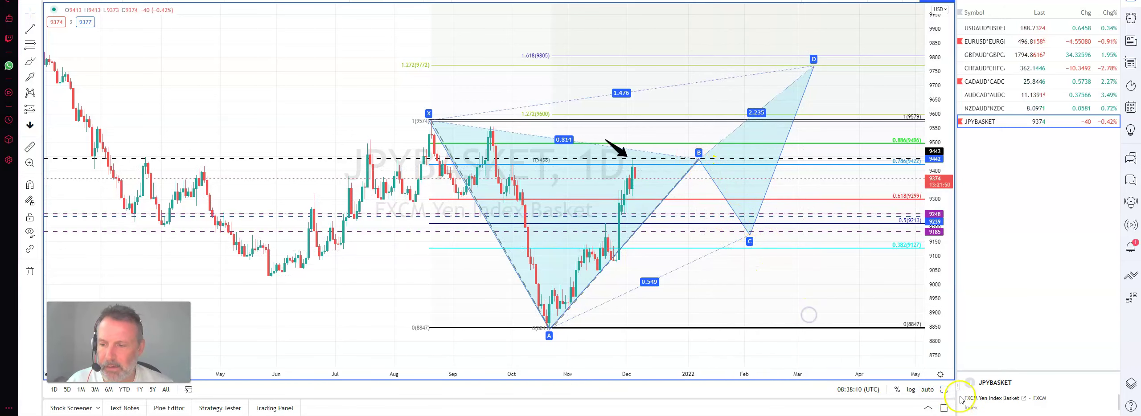
left_click(944, 389)
Look over the 4-hour and daily JPYBASKET charts once more at full size, returning to the six-chart layout
left_click(830, 138)
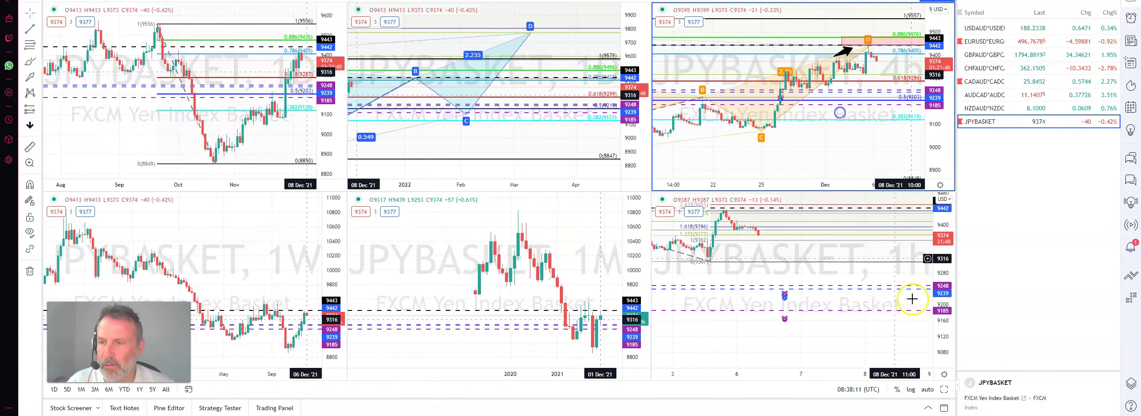
left_click(944, 389)
left_click(945, 390)
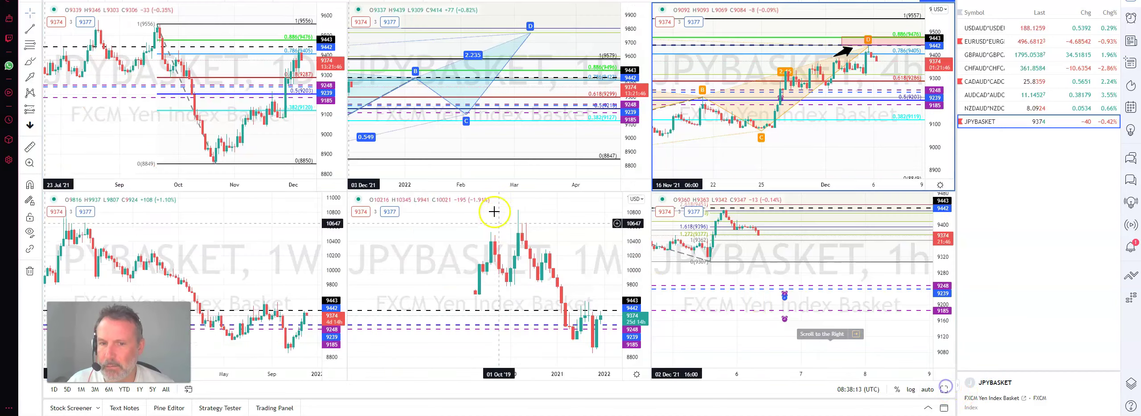
left_click(945, 391)
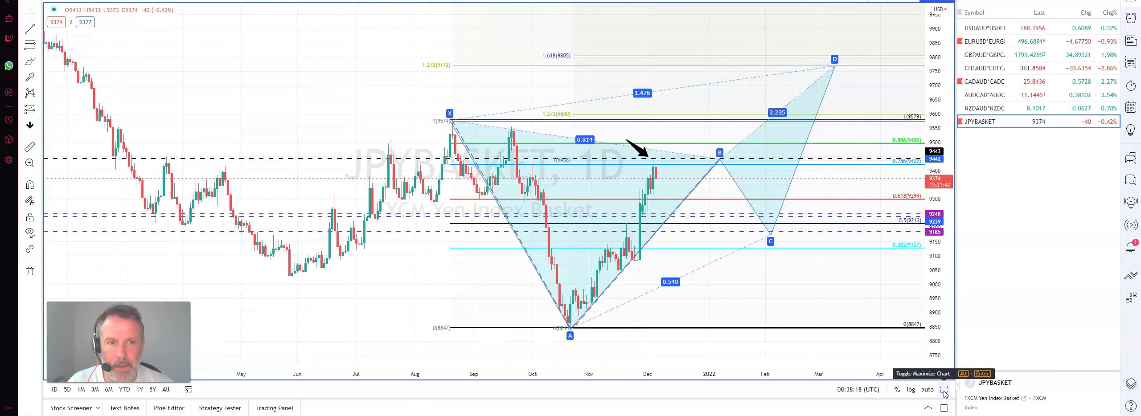
left_click(945, 391)
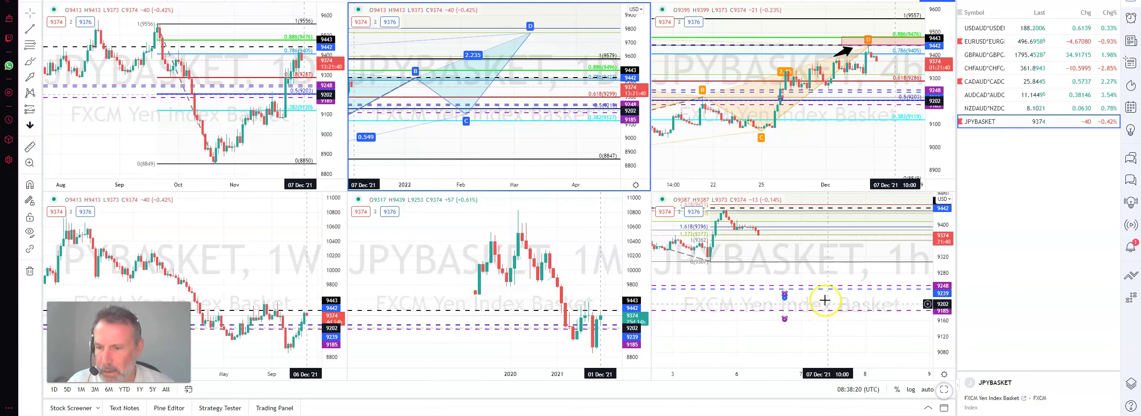
Maximize the 1-hour JPYBASKET chart and examine the Fibonacci extension levels around the recent high
left_click(809, 274)
left_click(945, 391)
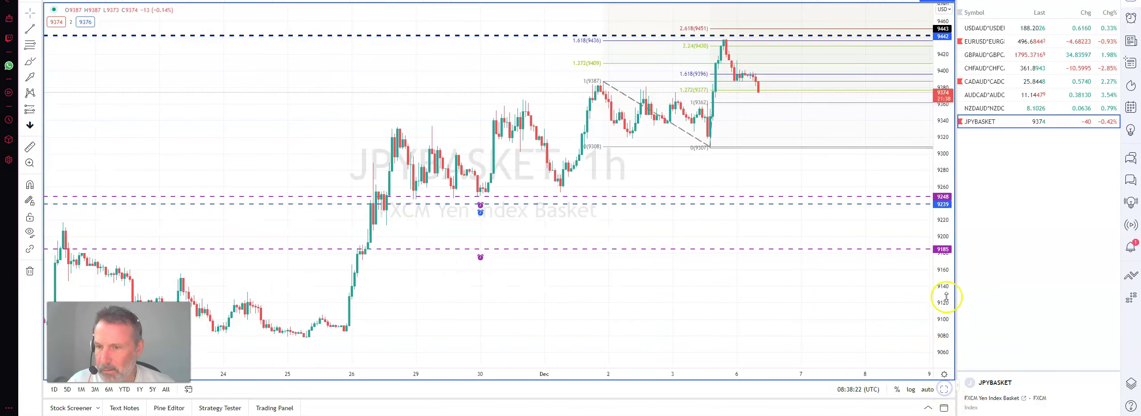
left_click_drag(727, 168, 660, 265)
left_click(669, 195)
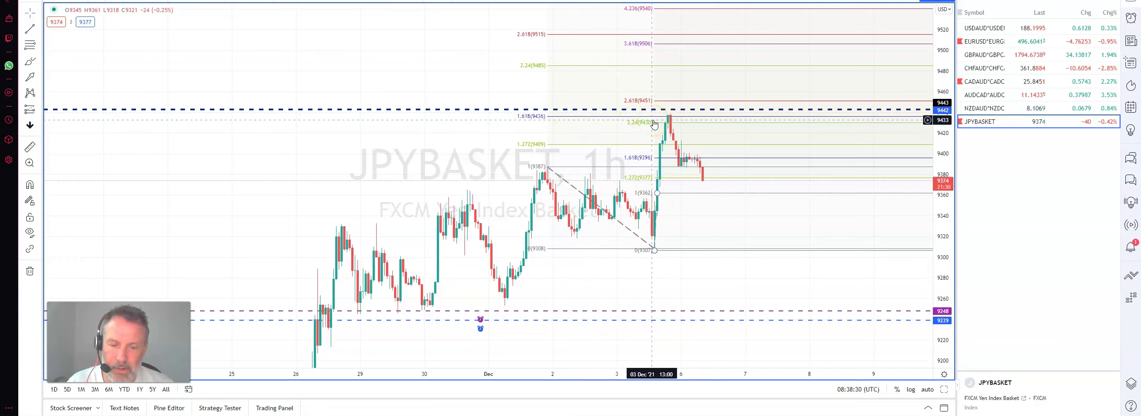
left_click(413, 145)
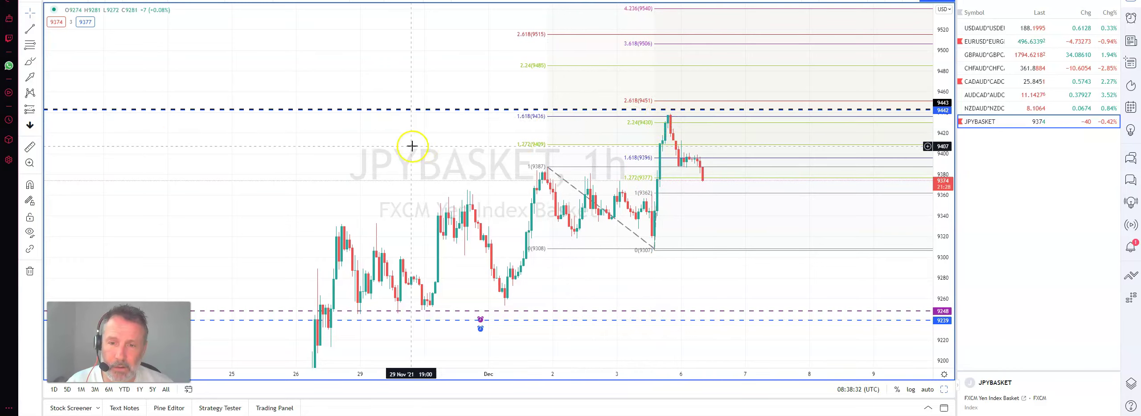
Draw an XABCD pattern on the 1-hour JPYBASKET chart with X about 9388, A 9308, B 9363, C 9348 and D 9434
left_click(30, 92)
left_click(547, 167)
left_click(654, 249)
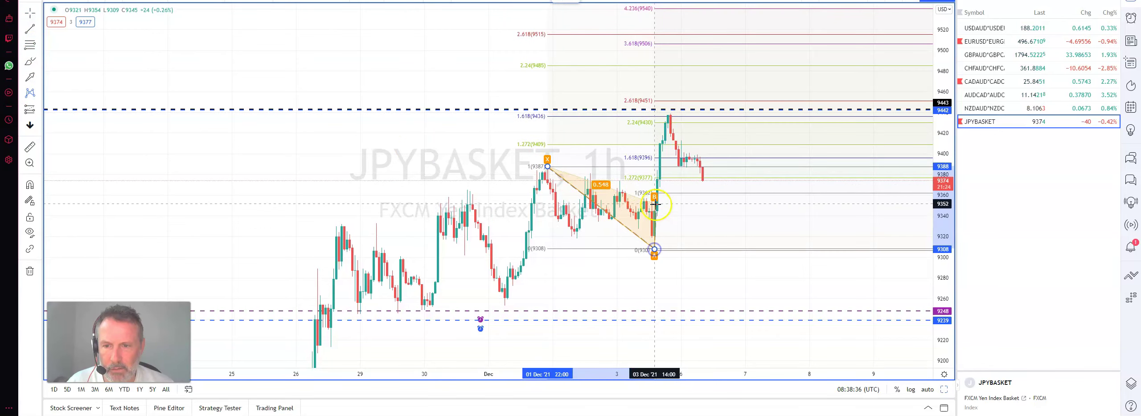
left_click(654, 193)
left_click(670, 207)
left_click(694, 118)
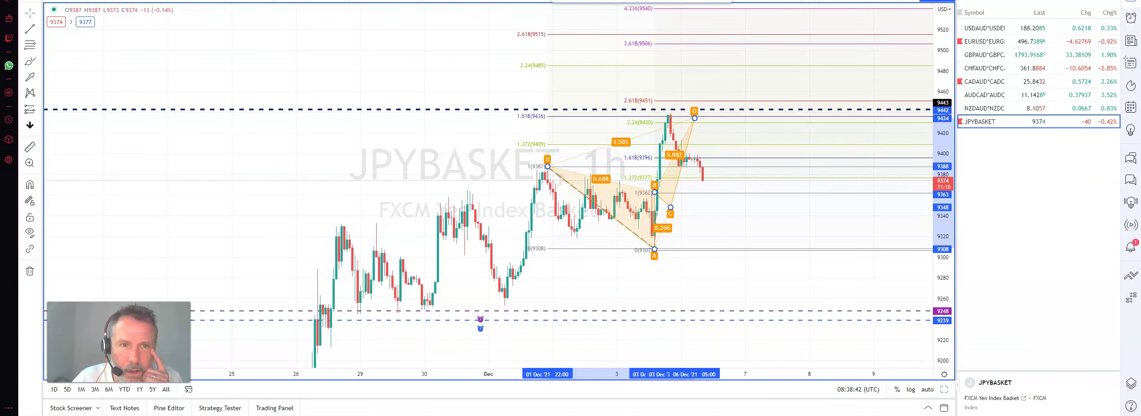
Switch to the currency pair chart tab, load the JPY watchlist and open GBPJPY
key("ctrl+Tab")
left_click(973, 1)
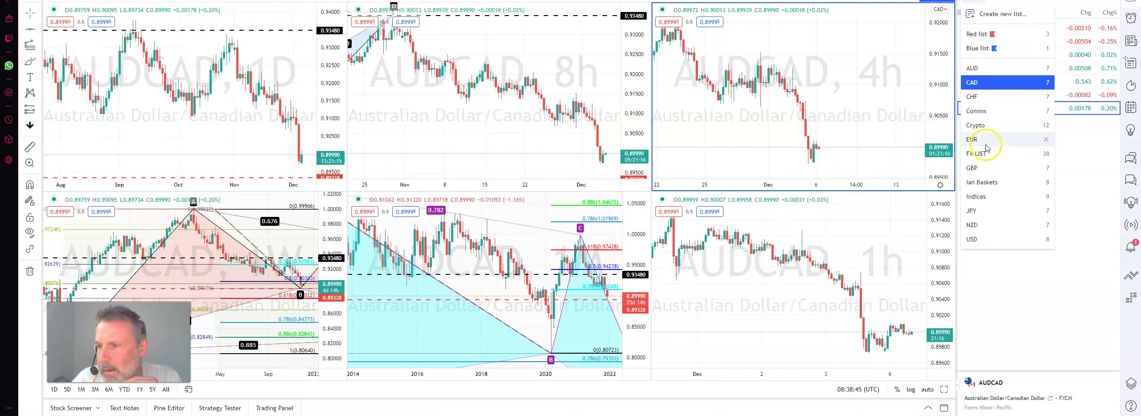
left_click(973, 212)
left_click(973, 212)
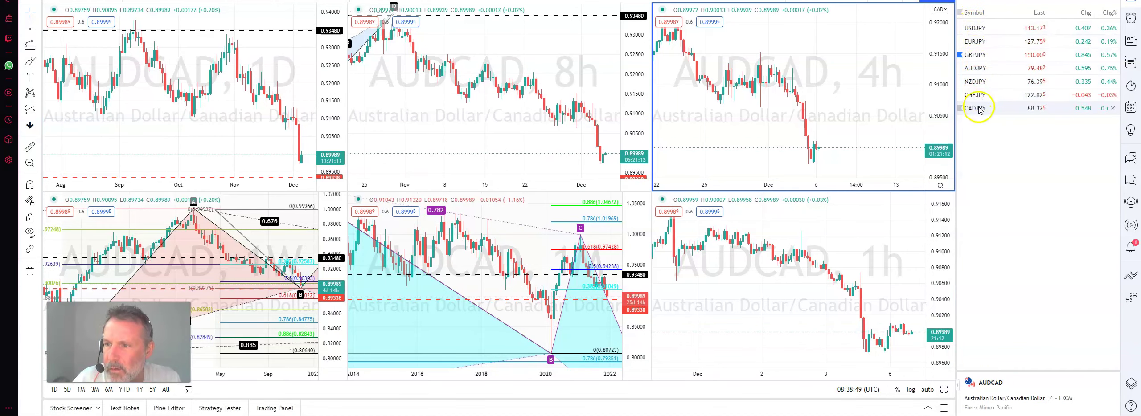
left_click(974, 55)
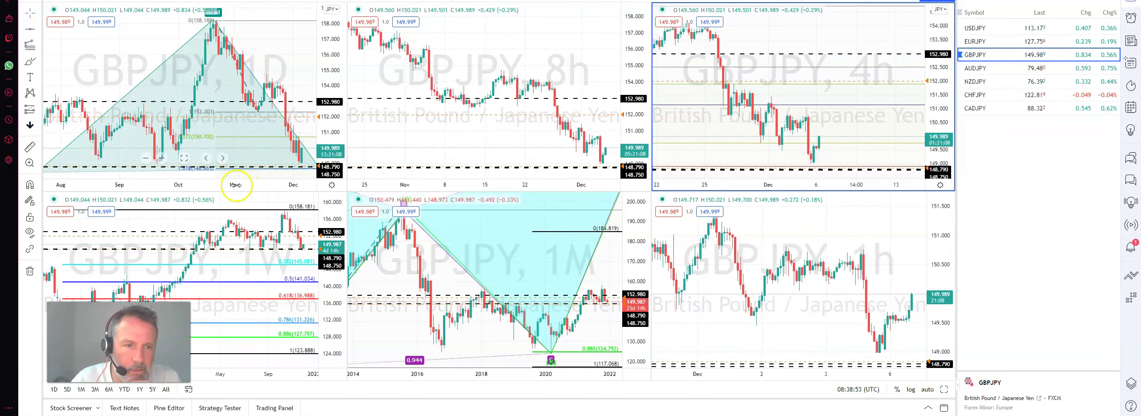
Examine the head and shoulders pattern on the maximized daily GBPJPY chart, and restore the multi-chart layout
left_click(297, 66)
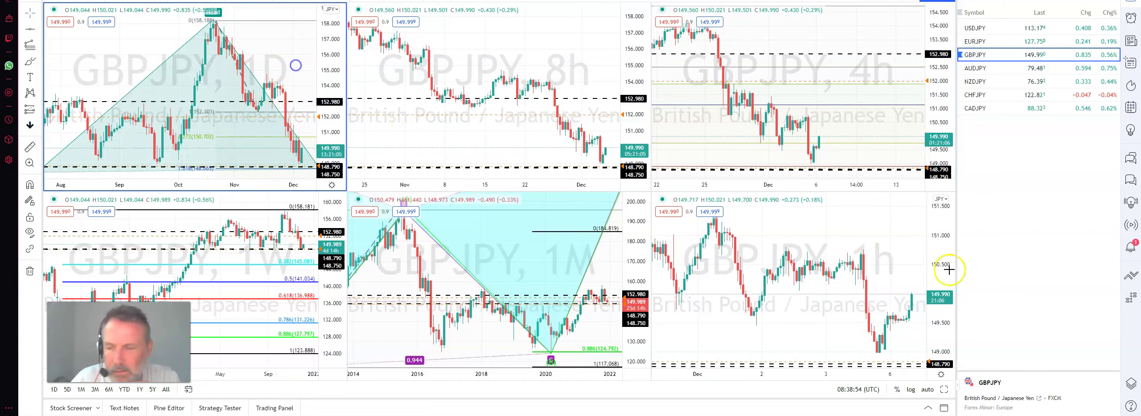
left_click(944, 392)
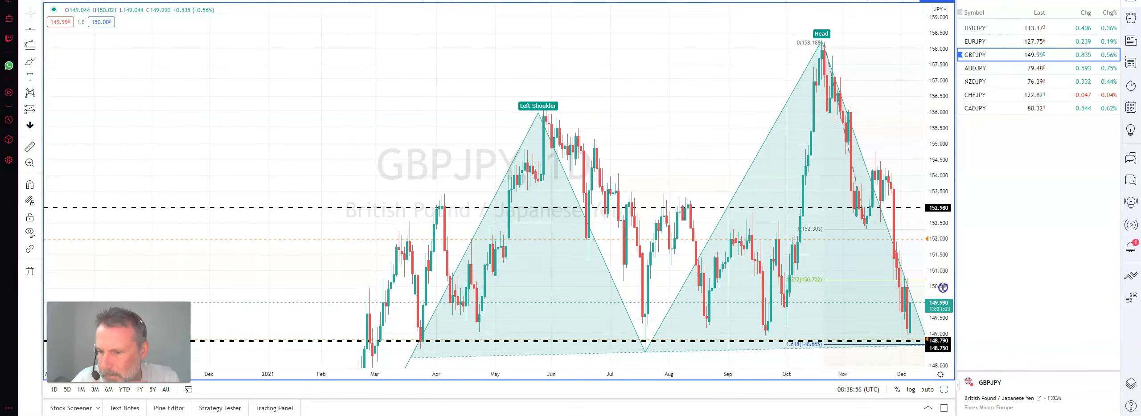
left_click_drag(665, 137, 496, 72)
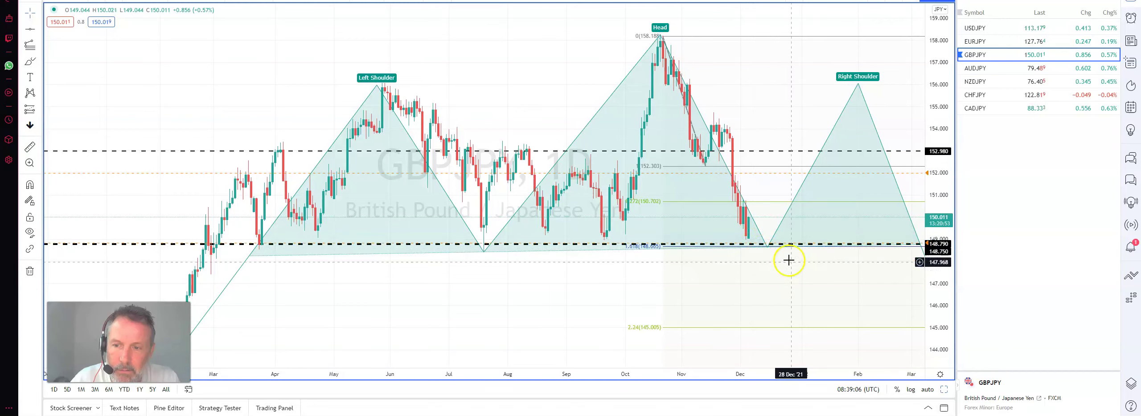
left_click(944, 391)
Examine the Fibonacci extension levels against the dashed support lines on the maximized 4-hour GBPJPY chart
left_click(853, 127)
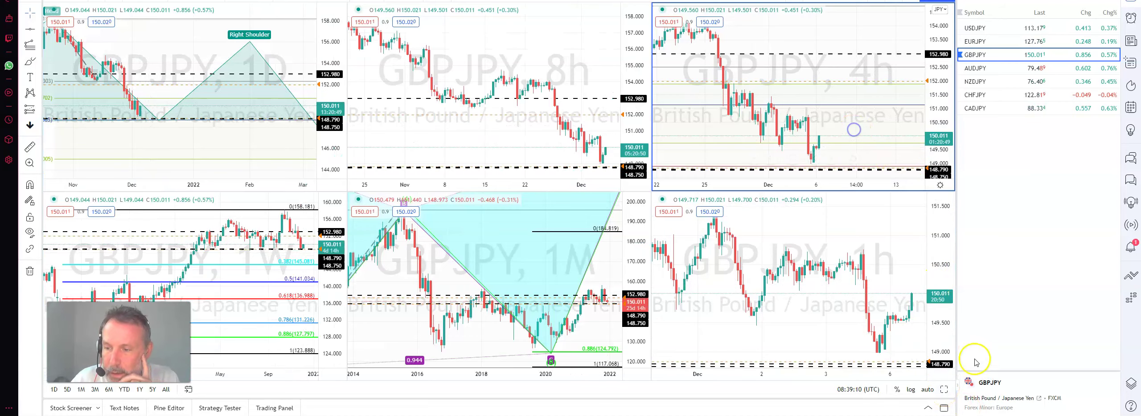
left_click(944, 391)
left_click_drag(942, 261, 944, 316)
left_click(764, 298)
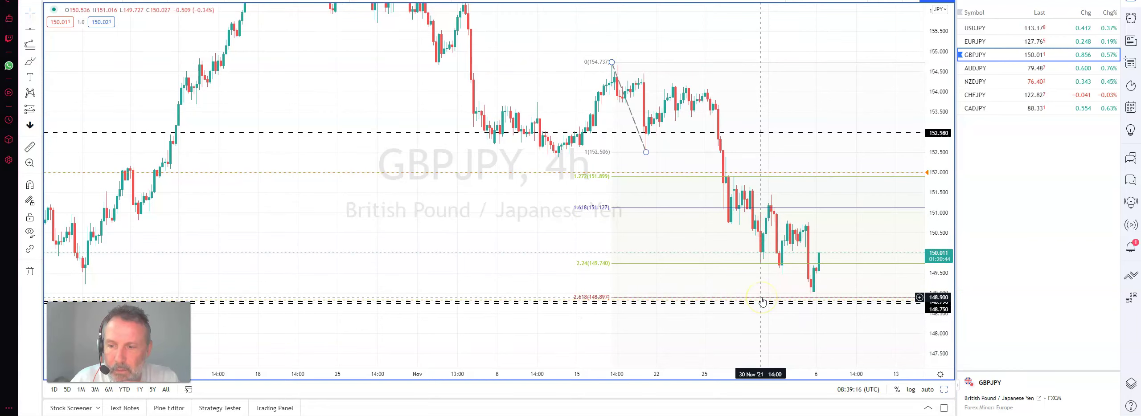
left_click(846, 354)
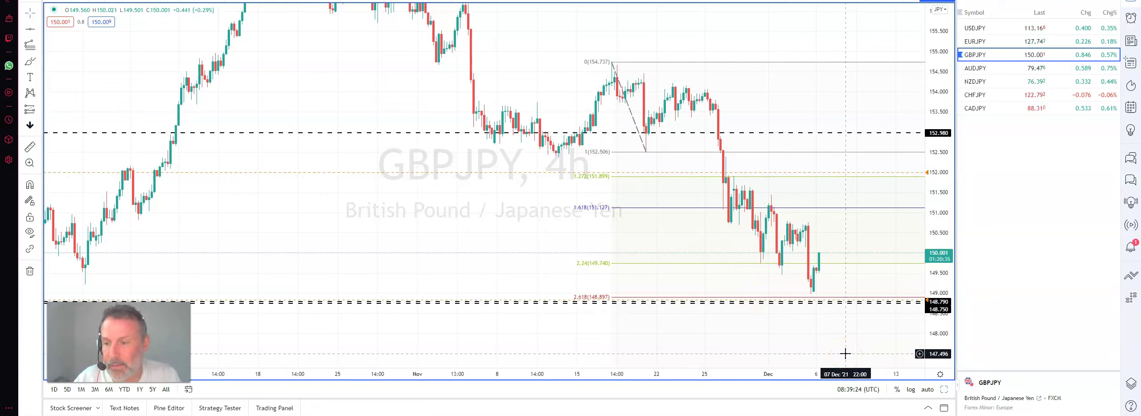
left_click(945, 391)
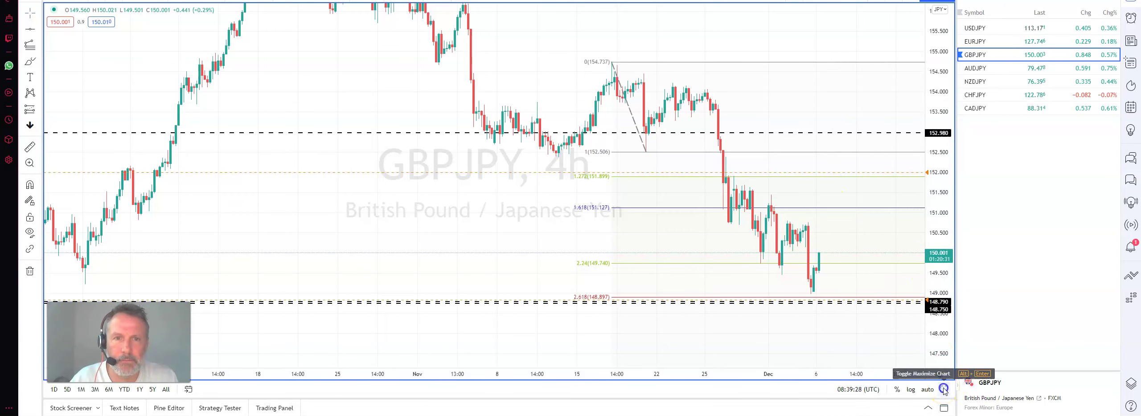
Return to the currency basket tab, restore its six-chart layout and view the NZD basket's charts
left_click(642, 1)
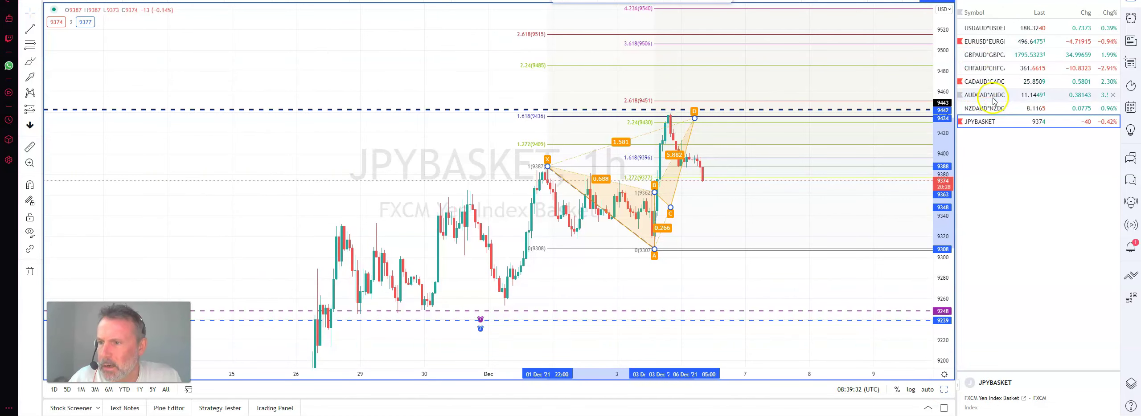
left_click(944, 388)
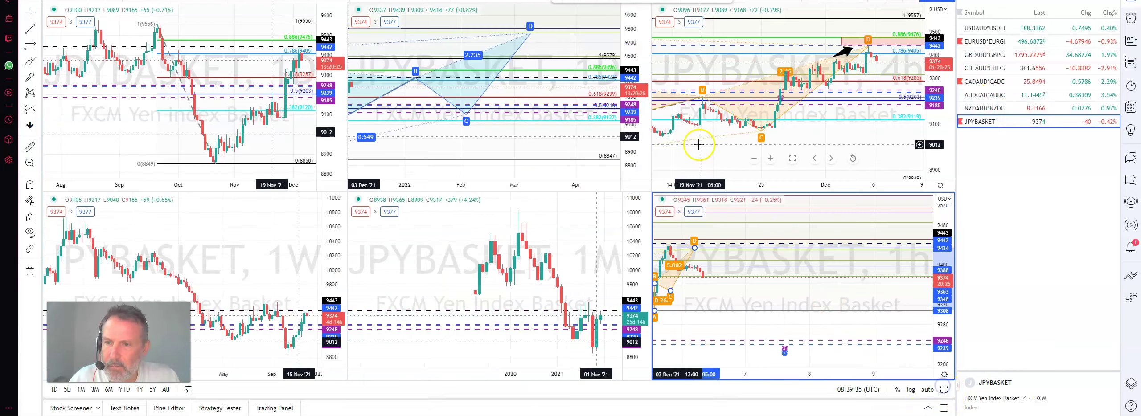
left_click(976, 110)
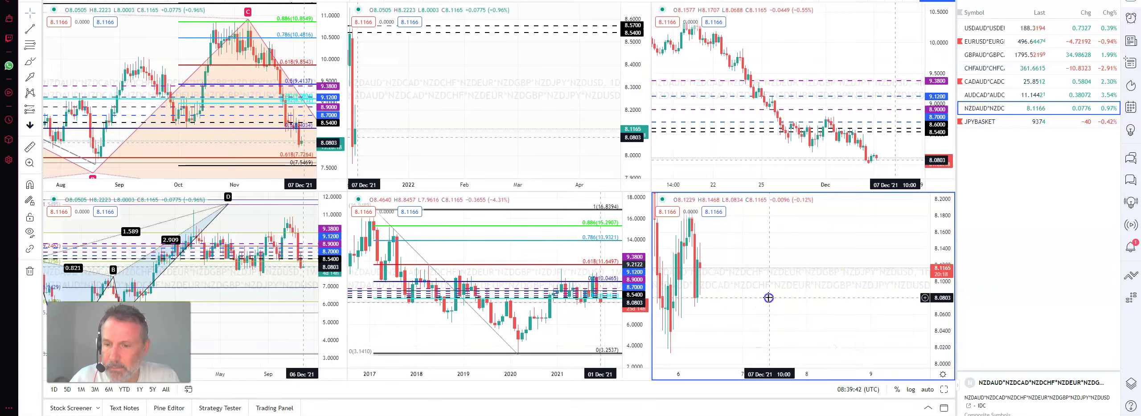
left_click_drag(769, 298, 973, 311)
left_click_drag(943, 253, 936, 337)
left_click_drag(481, 125, 610, 125)
Open the AUD basket and the CAD basket in turn across the six-chart layout
left_click(978, 96)
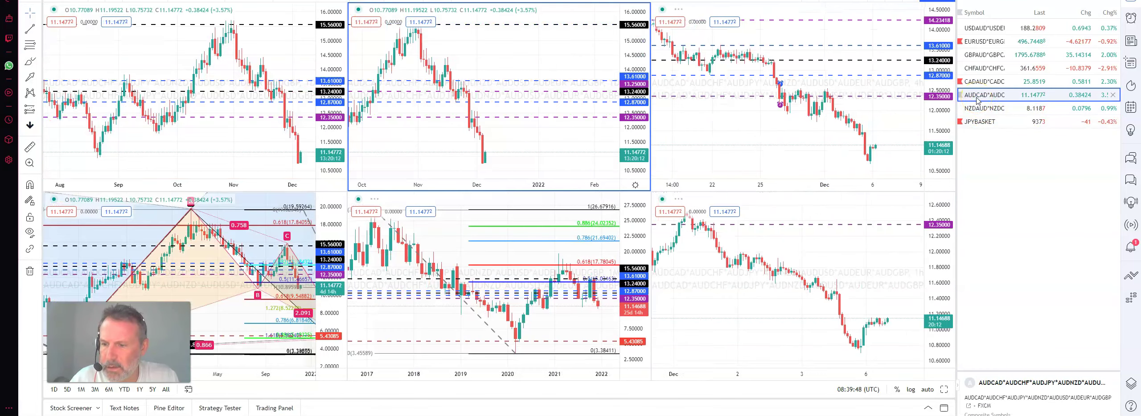
left_click(976, 82)
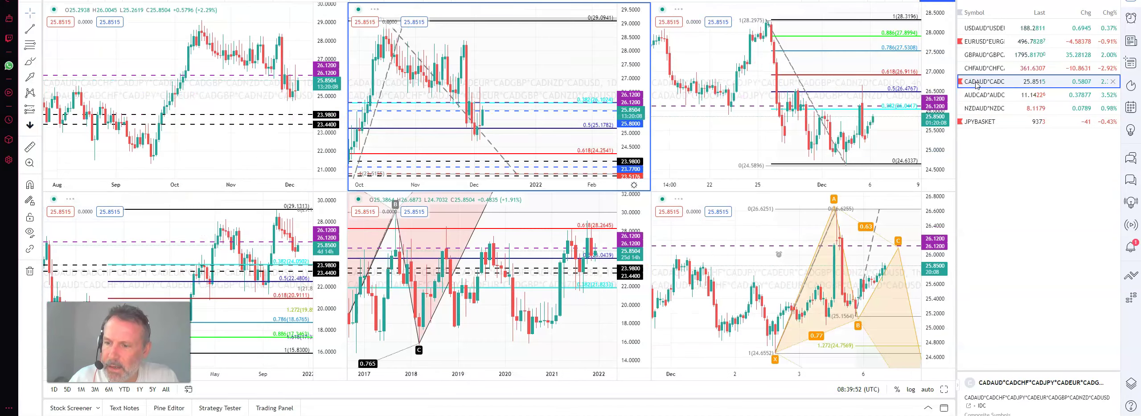
Examine the harmonic pattern's C and D points against the dashed levels on the maximized 1-hour CAD basket chart
left_click(859, 328)
left_click(897, 258)
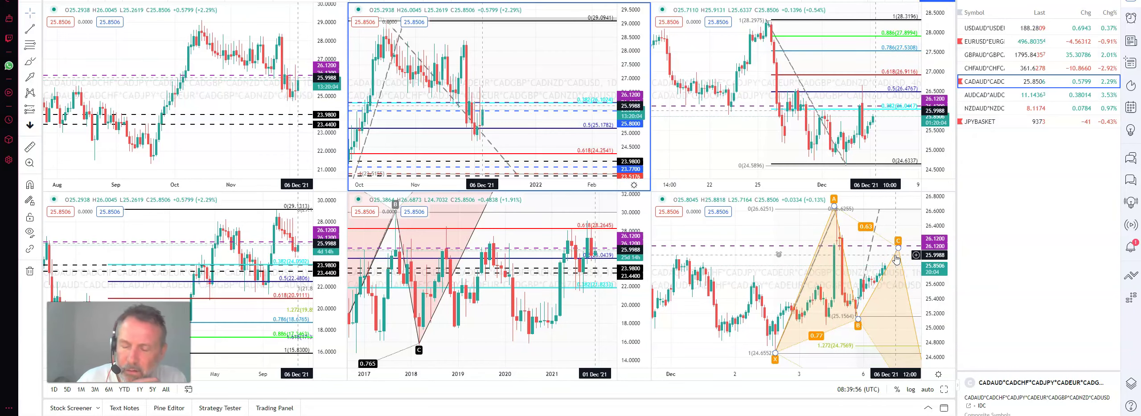
left_click(887, 219)
left_click(945, 390)
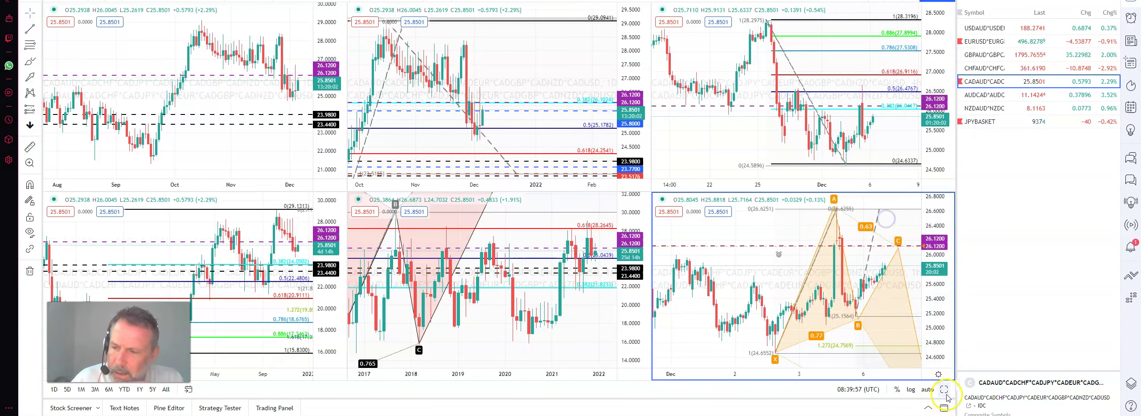
left_click_drag(637, 248, 404, 208)
left_click(529, 270)
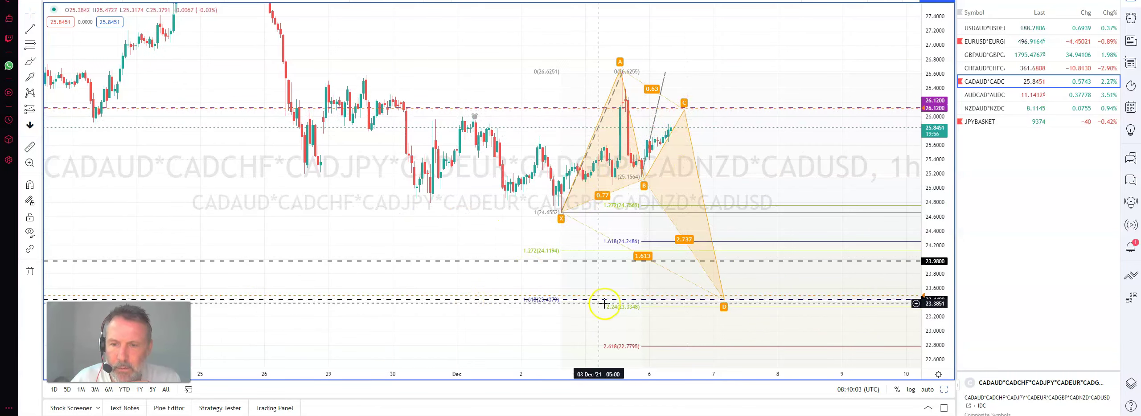
left_click_drag(934, 223, 940, 249)
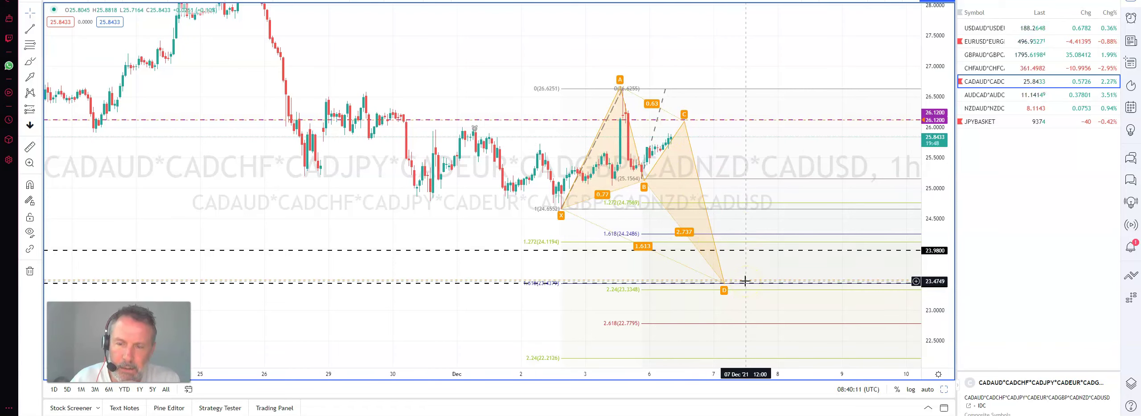
left_click(684, 121)
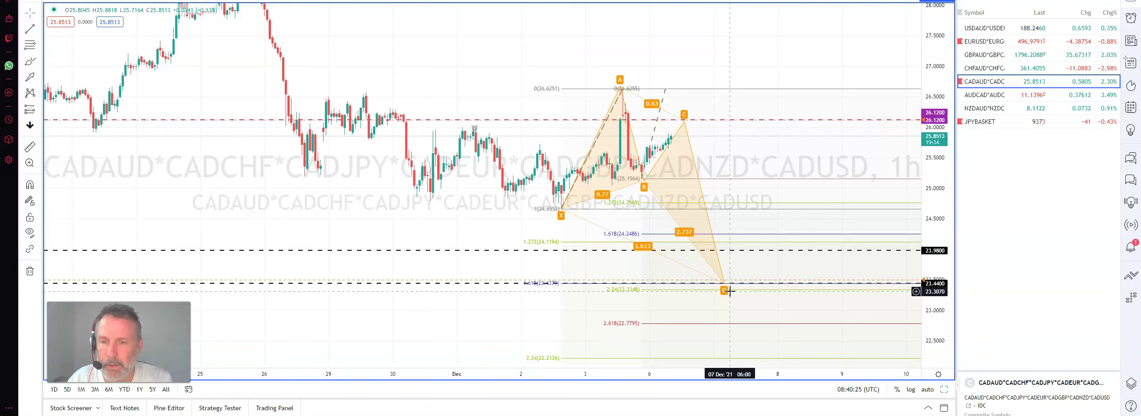
left_click(730, 122)
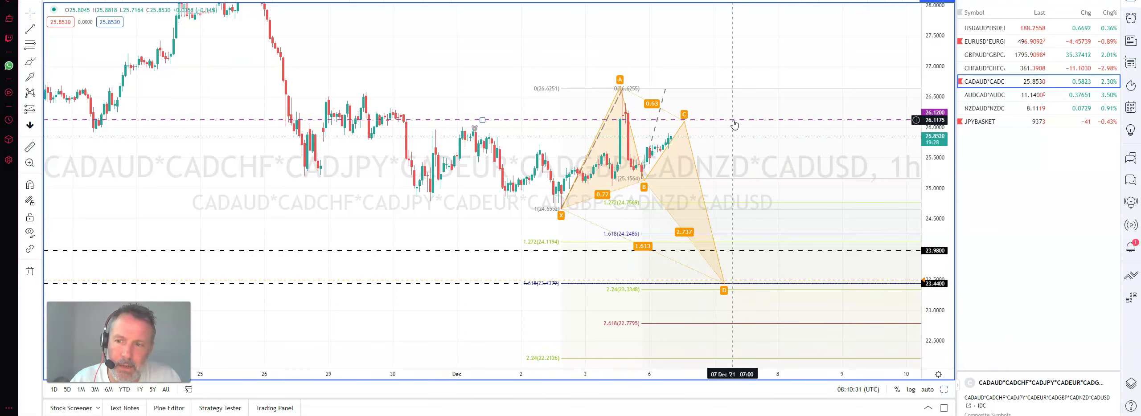
left_click(693, 108)
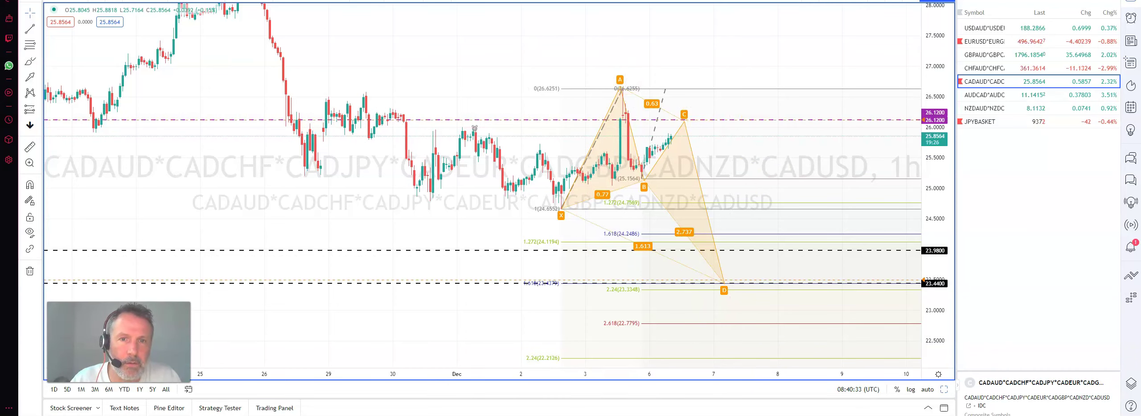
Switch to the currency pairs tab, load the CAD watchlist and show USDCAD's 4-hour chart maximized
key("ctrl+Tab")
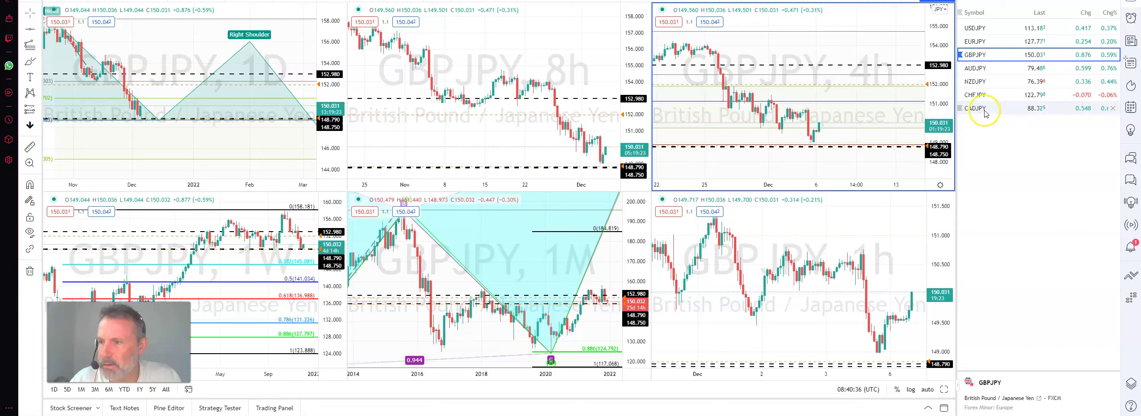
left_click(979, 1)
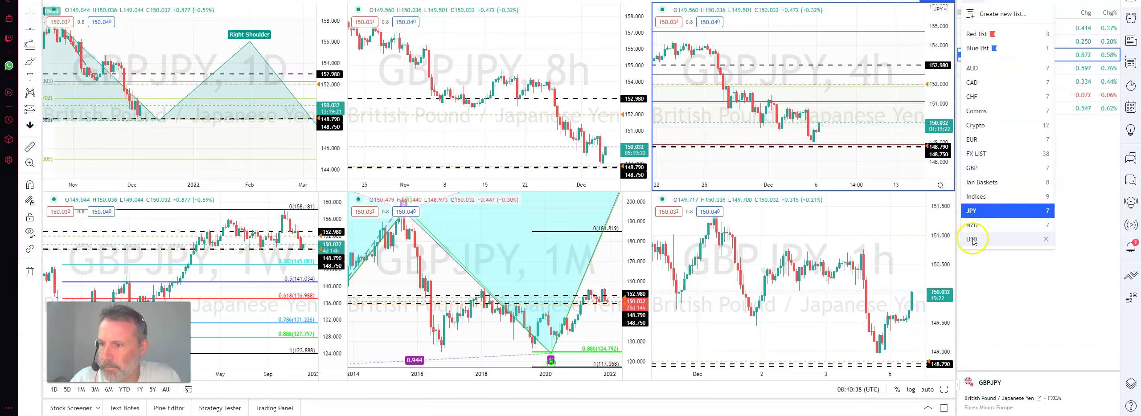
left_click(979, 82)
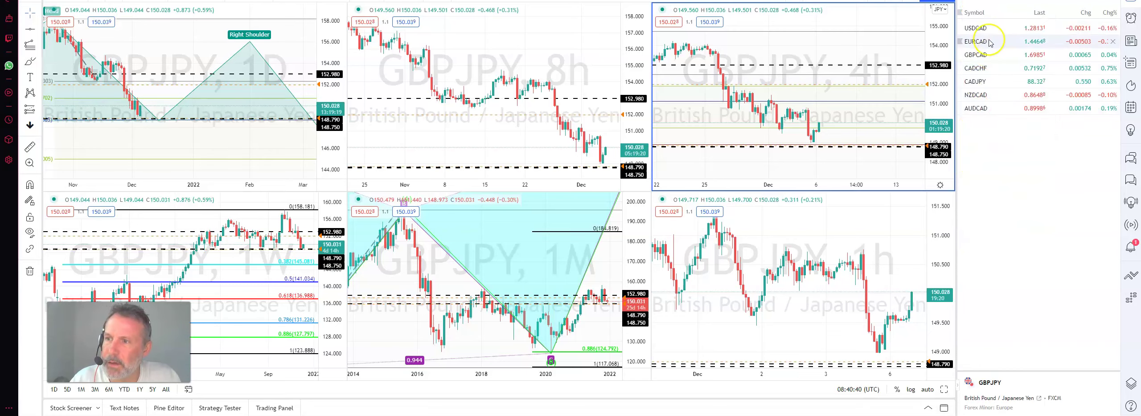
left_click(980, 30)
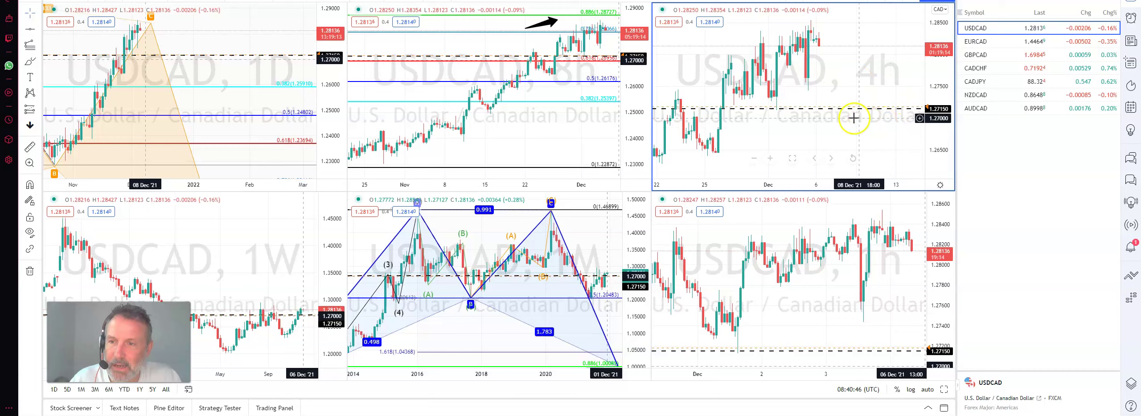
left_click(946, 390)
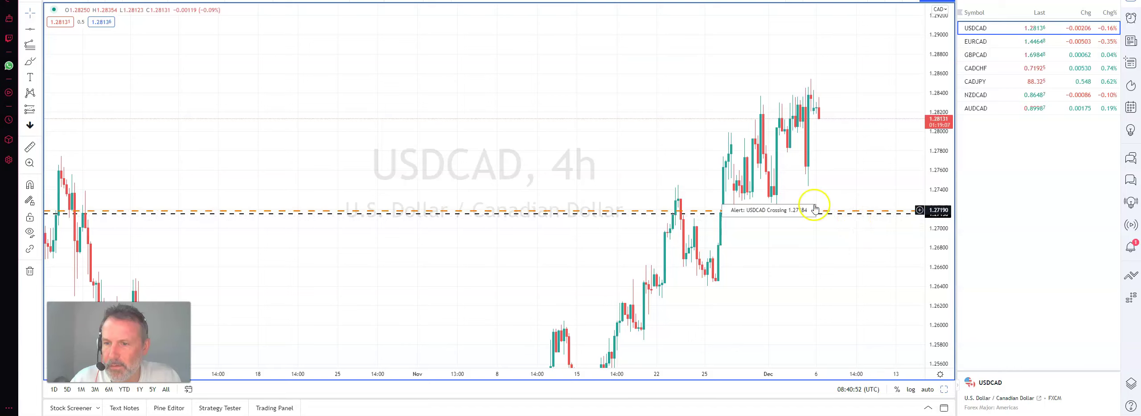
left_click_drag(858, 163, 715, 169)
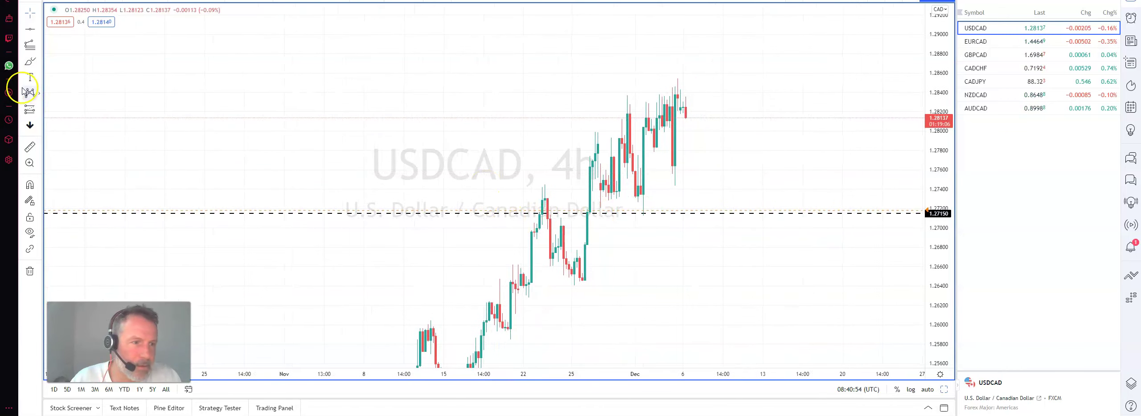
left_click(39, 50)
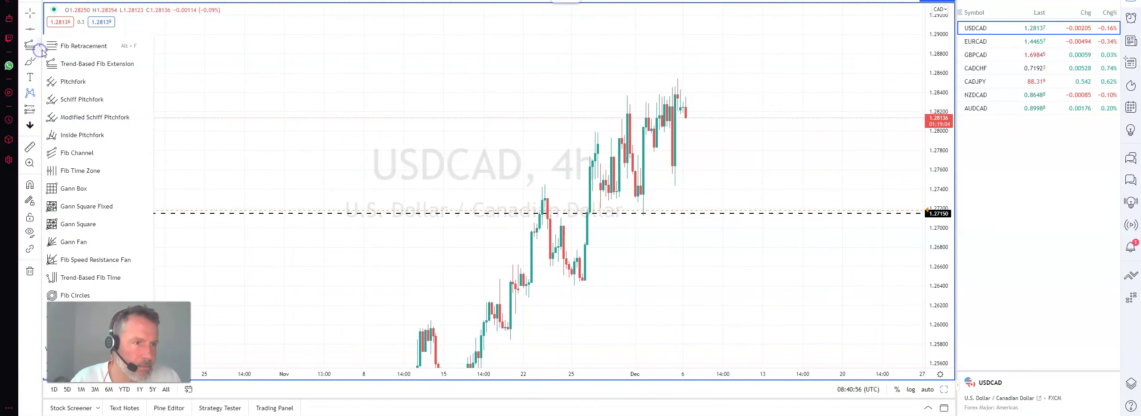
left_click(37, 103)
left_click(39, 61)
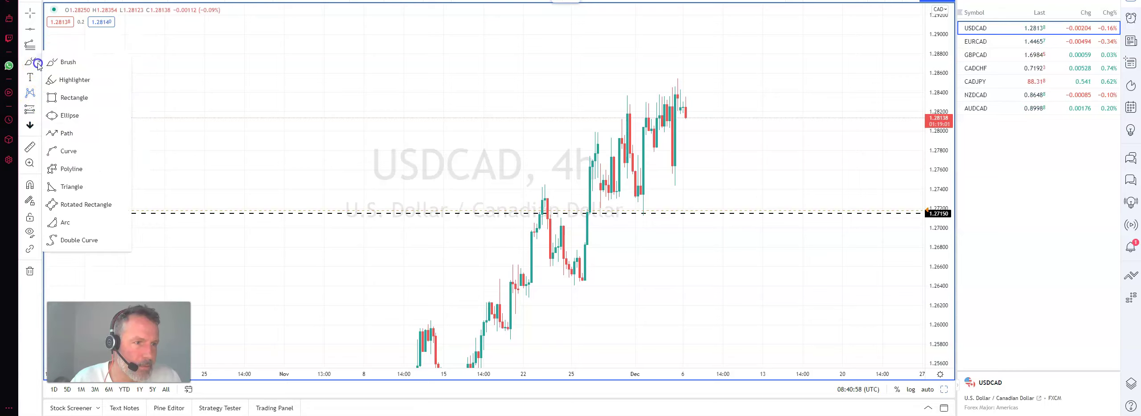
left_click(43, 96)
Draw a head and shoulders pattern on USDCAD 4-hour with shoulders near 1.284, head near 1.2857, neckline along the dashed level and endpoint near 1.2599
left_click(40, 94)
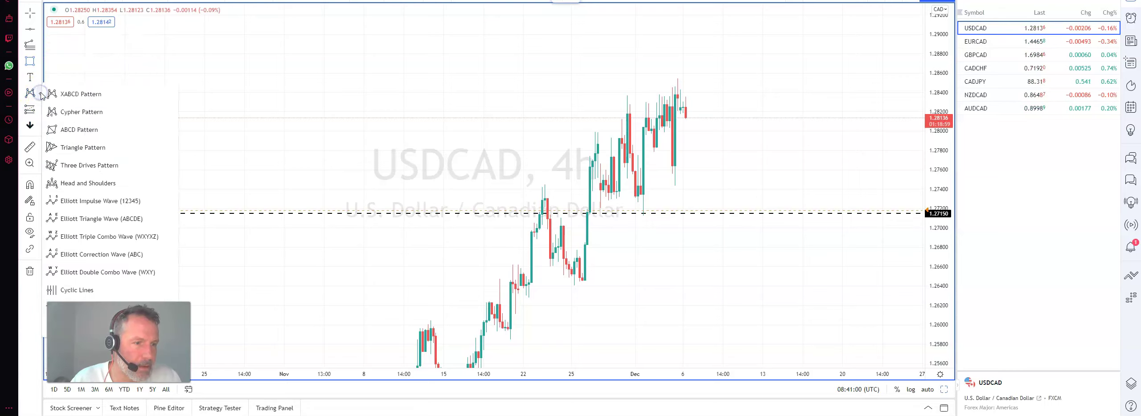
left_click(56, 186)
left_click(571, 288)
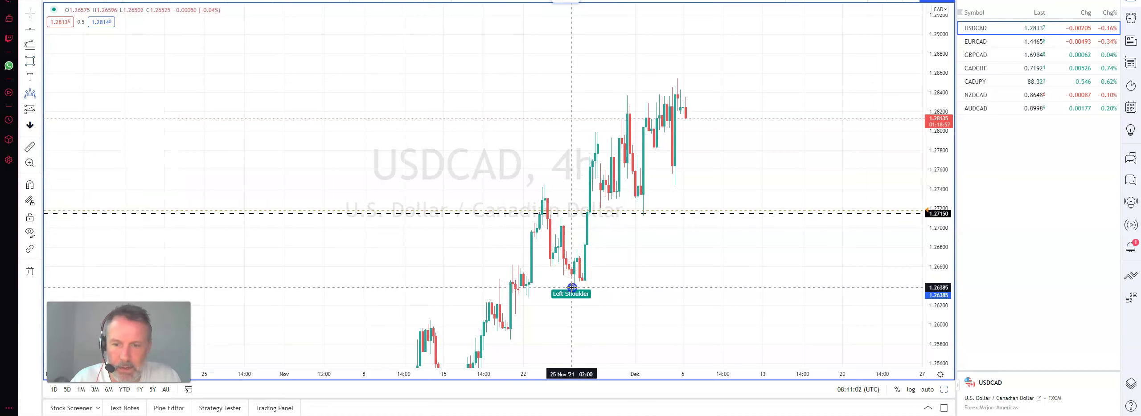
left_click(624, 94)
left_click(643, 217)
left_click(678, 78)
left_click(723, 214)
left_click(754, 96)
left_click(842, 325)
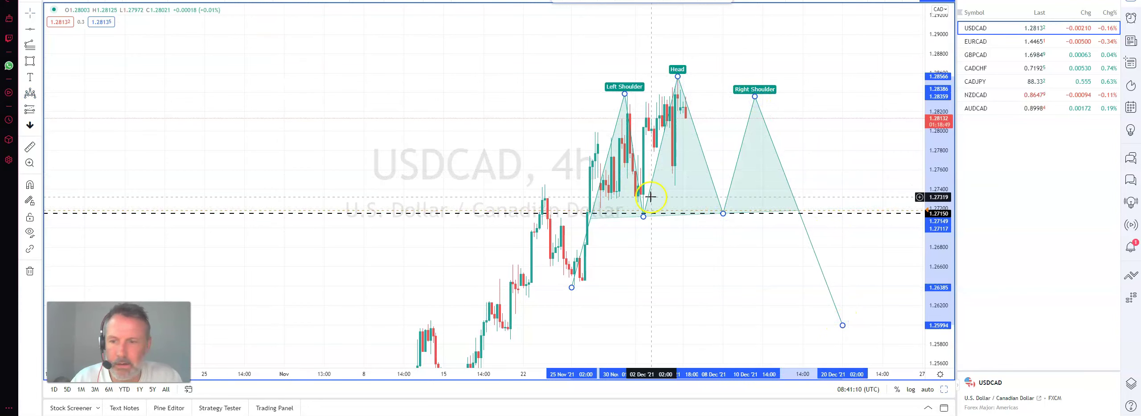
Compare the CAD basket's 1-hour harmonic pattern with the head and shoulders projection on the 4-hour USDCAD chart
key("ctrl+Tab")
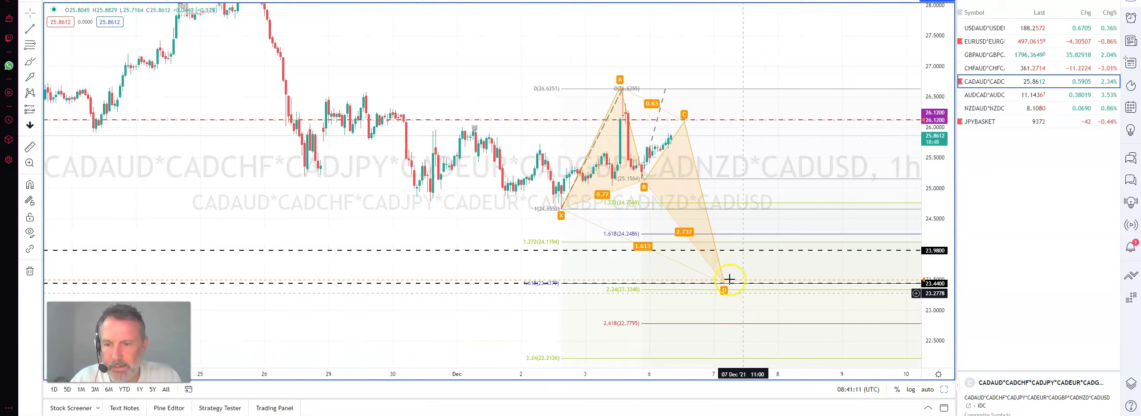
left_click(683, 129)
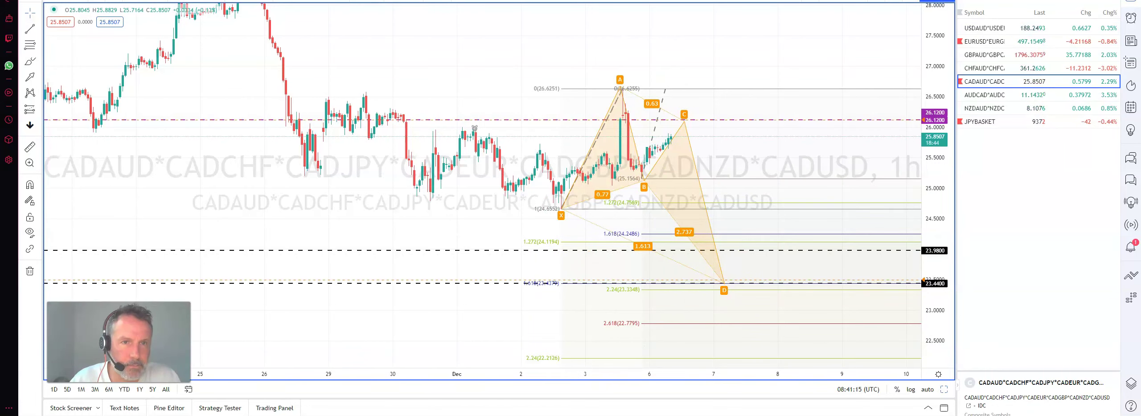
key("ctrl+Tab")
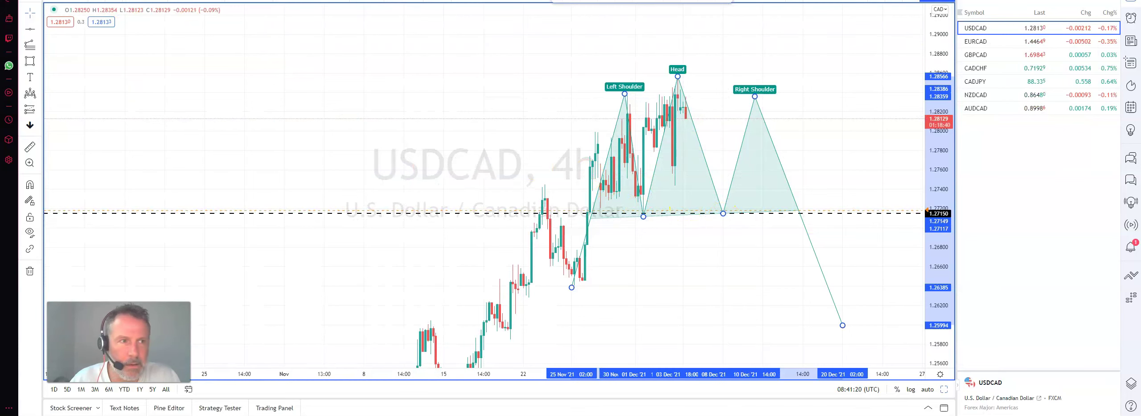
key("ctrl+Tab")
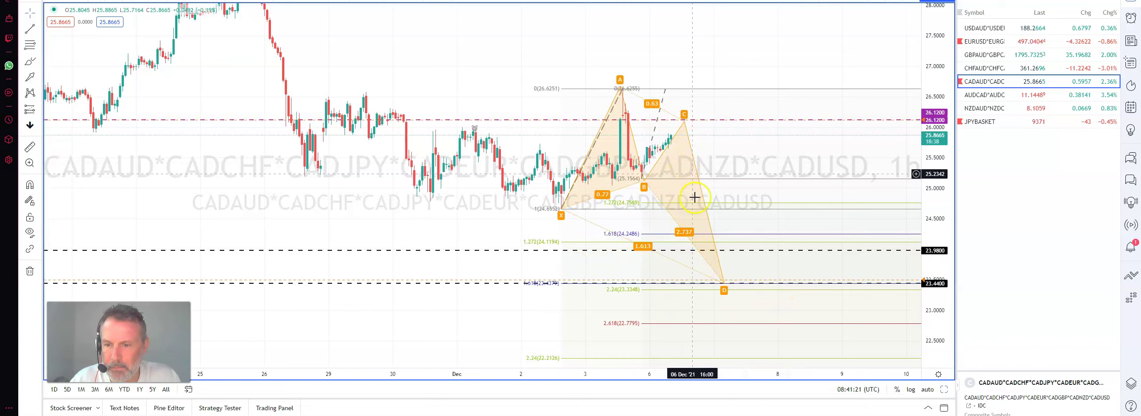
left_click(728, 286)
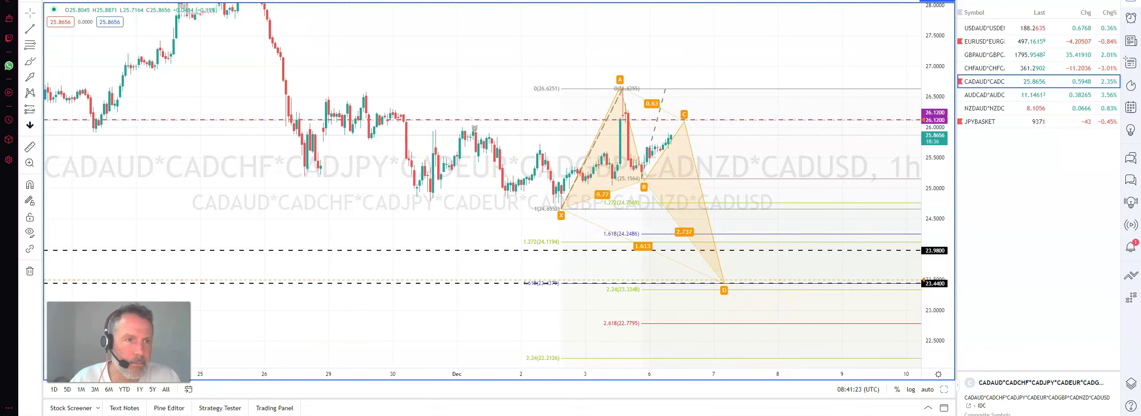
key("ctrl+Tab")
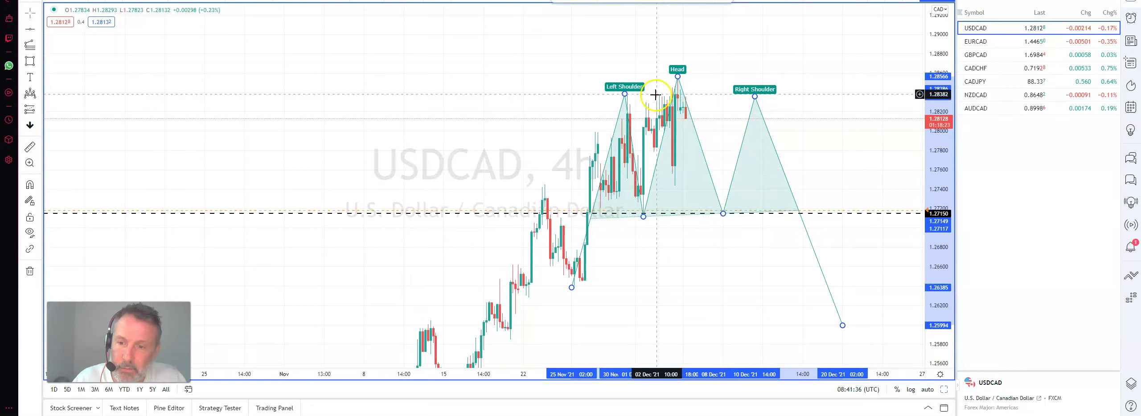
left_click(728, 216)
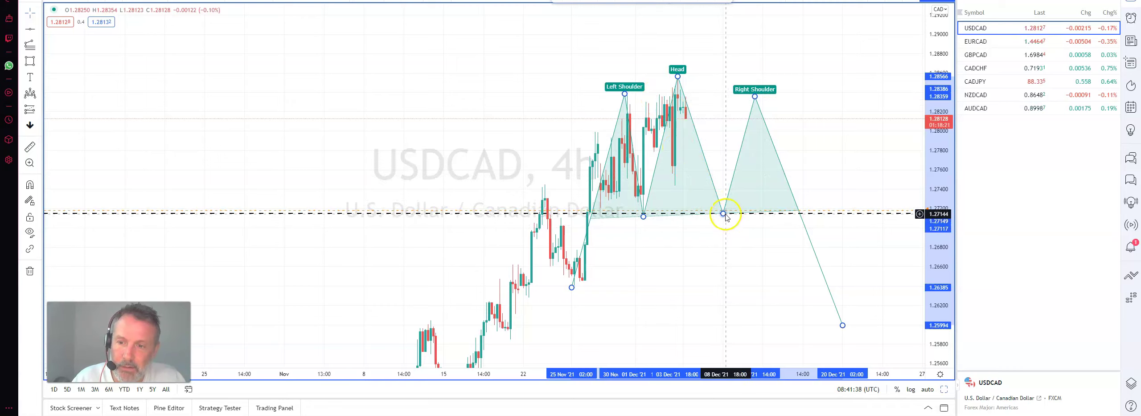
Restore the six-chart layout, open EURCAD and examine its 4-hour price action above the dashed 1.43950 level
left_click(946, 390)
left_click(976, 42)
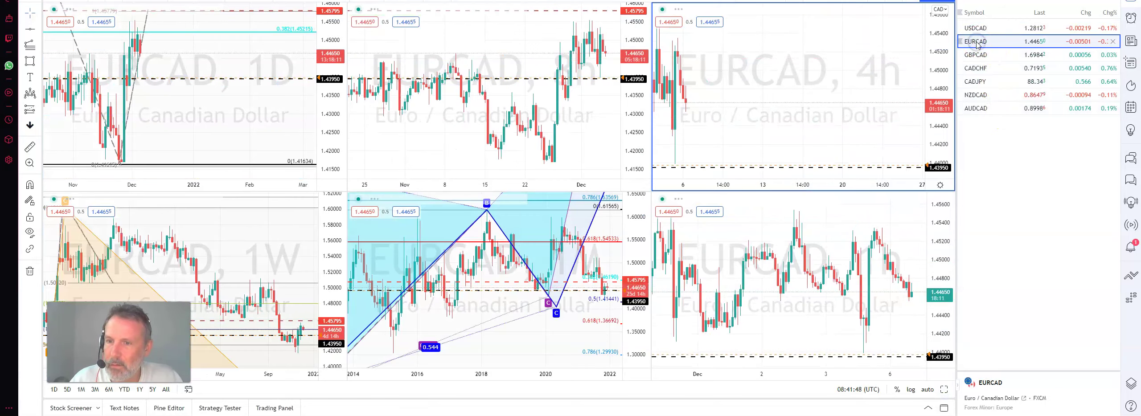
left_click_drag(739, 65, 933, 136)
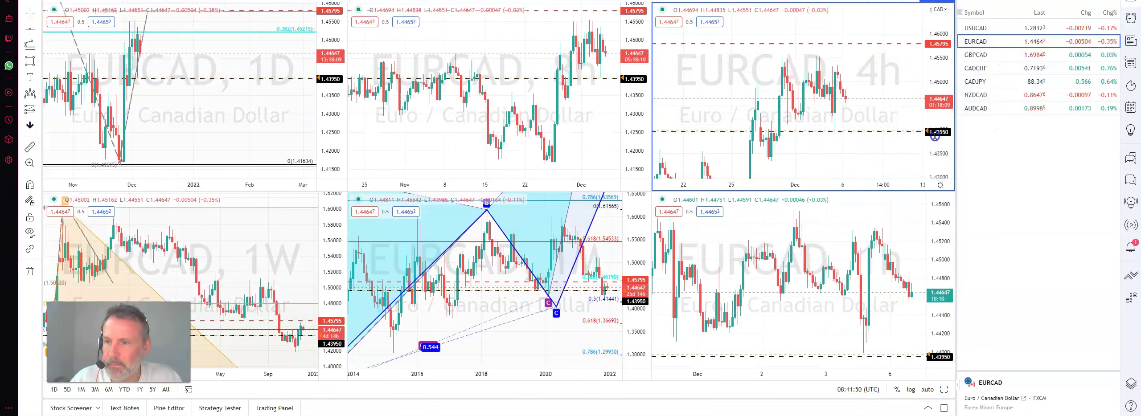
left_click_drag(872, 79, 851, 48)
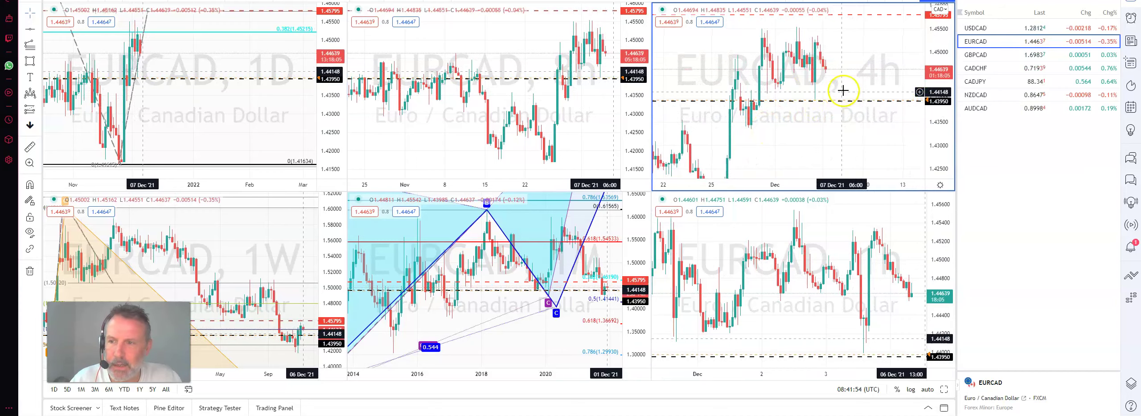
Open GBPCAD and examine the harmonic pattern on its maximized 8-hour chart
left_click(976, 56)
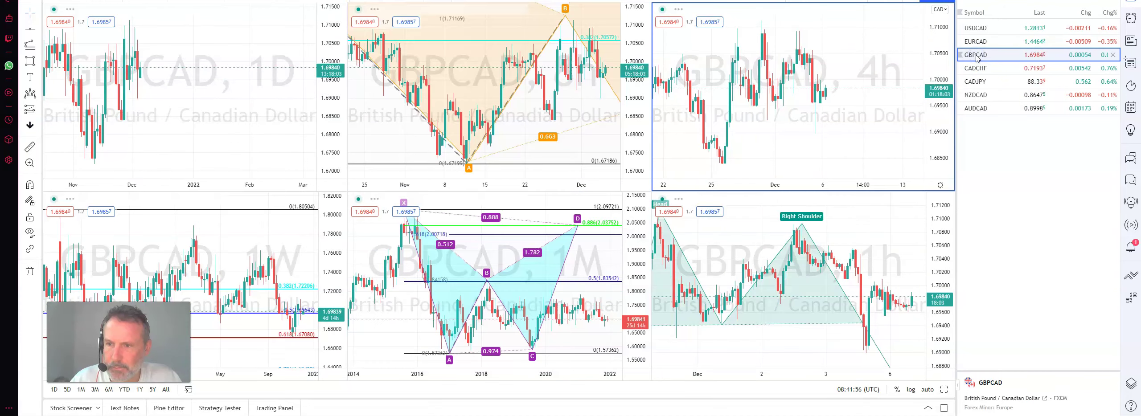
left_click(592, 115)
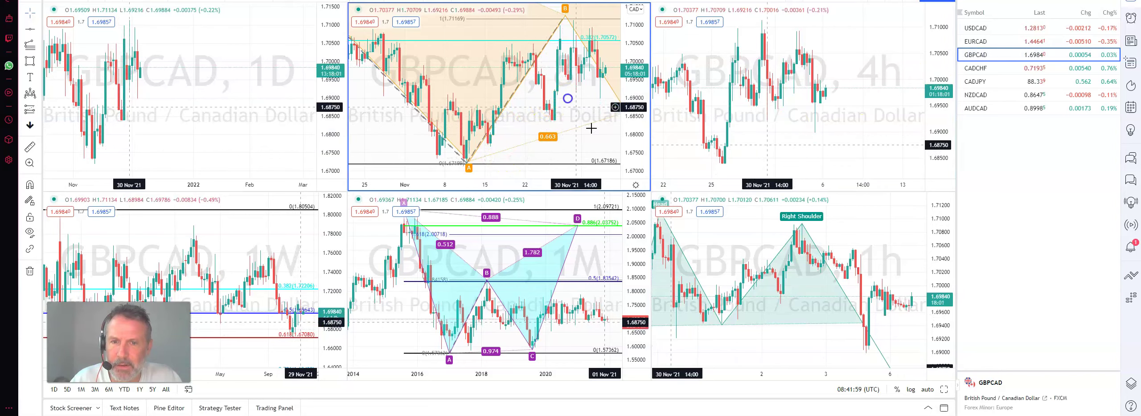
left_click(944, 388)
left_click_drag(831, 334, 500, 247)
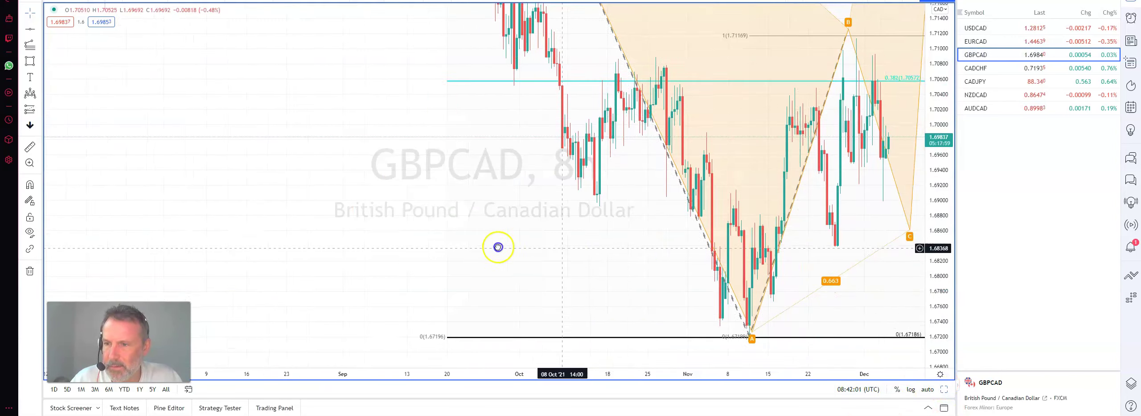
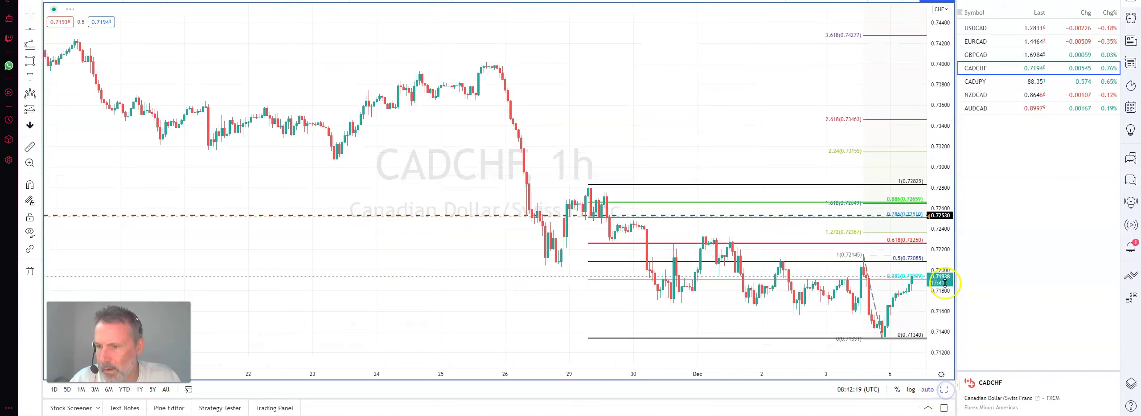
Move the upper anchor of the recent Fibonacci drawing on the CADCHF 1-hour chart to the 0.618 level at 0.72260
left_click_drag(734, 316, 470, 277)
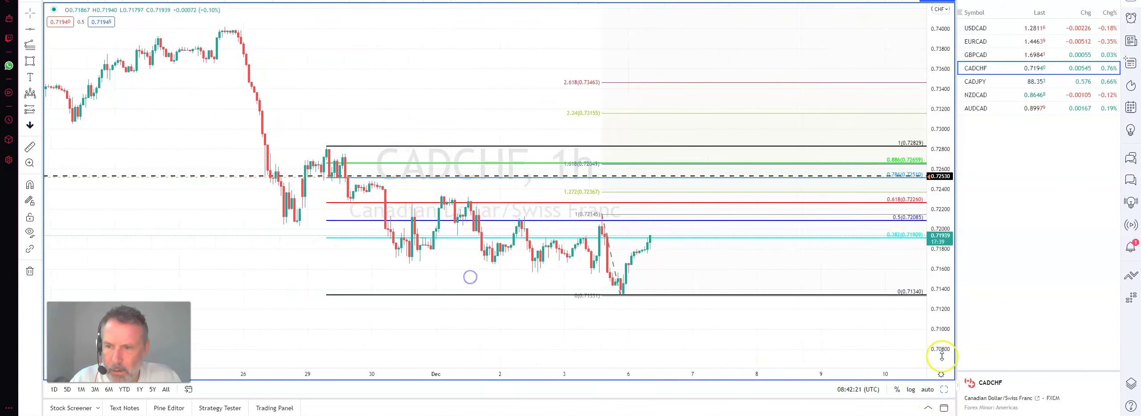
left_click_drag(953, 322, 950, 268)
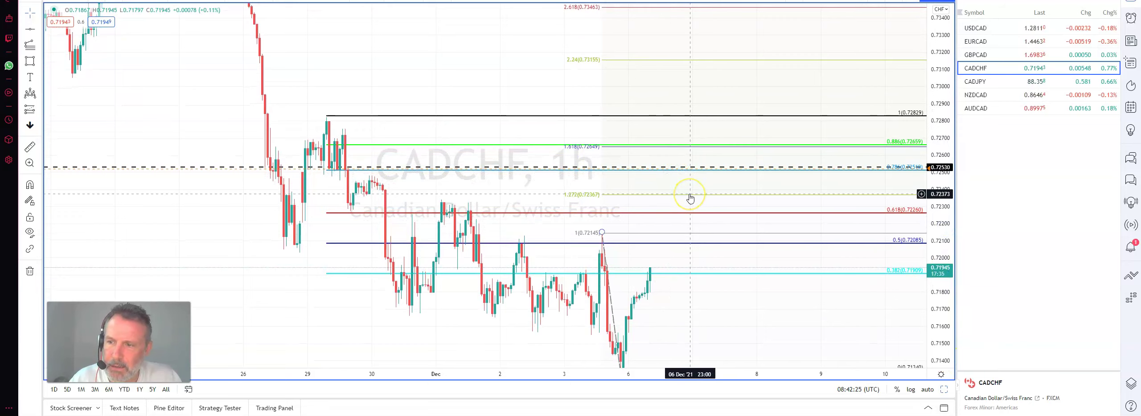
left_click_drag(602, 232, 693, 213)
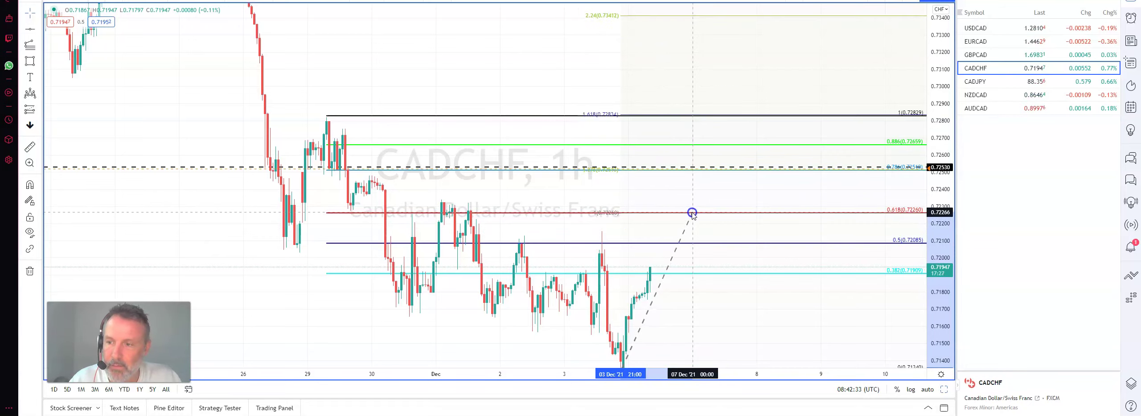
double_click(940, 190)
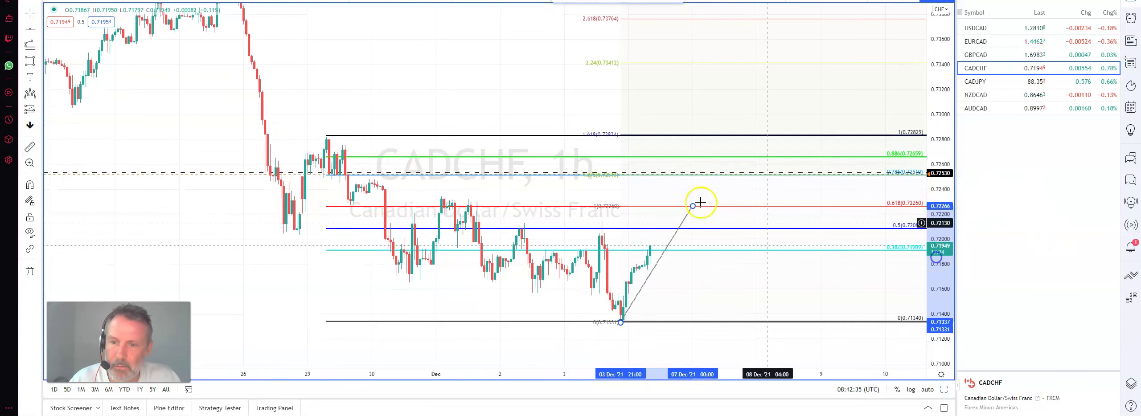
Try an XABCD pattern on CADCHF with X near 0.7282, A 0.7133, B 0.7228, C 0.7169 and D 0.7252, and delete it
left_click(40, 79)
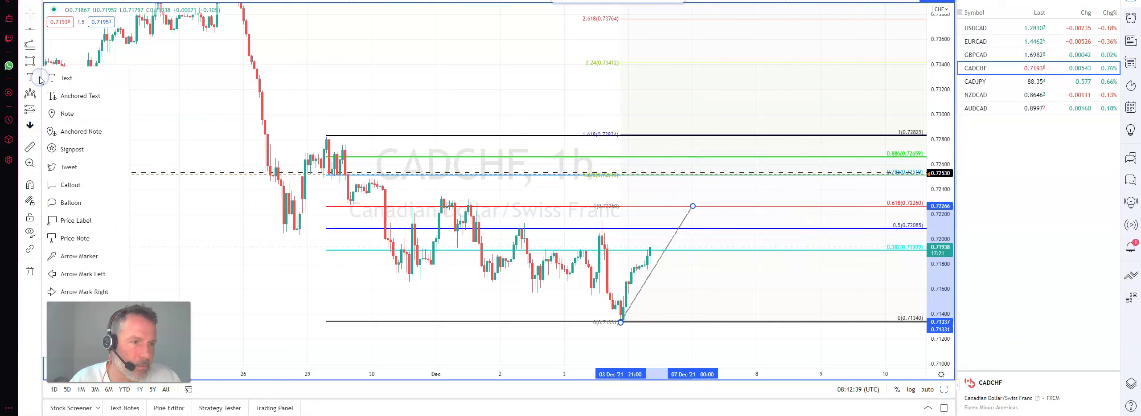
left_click(39, 93)
left_click(50, 94)
left_click(326, 137)
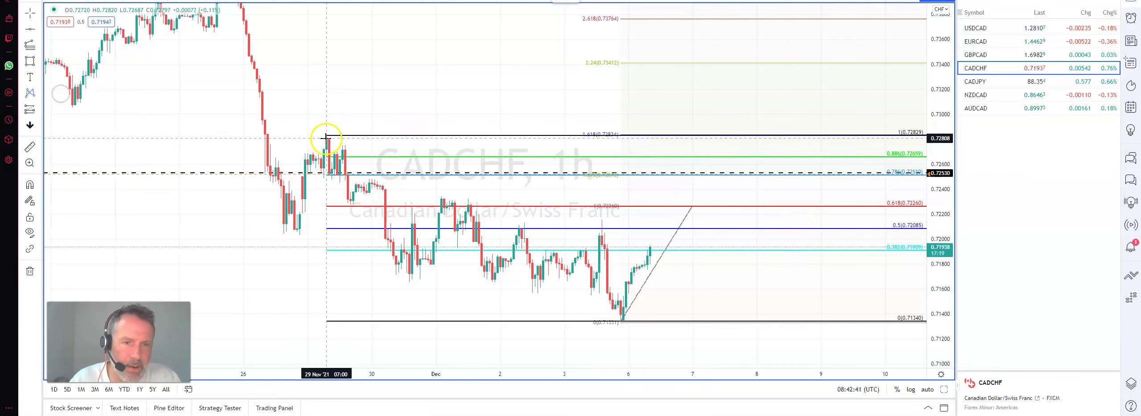
left_click(626, 318)
left_click(618, 322)
left_click(693, 204)
left_click(746, 276)
left_click(797, 175)
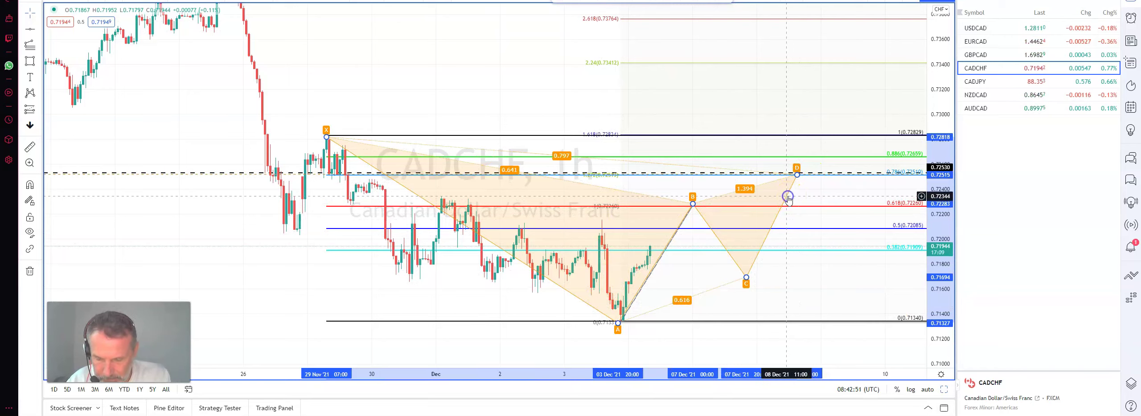
key("Delete")
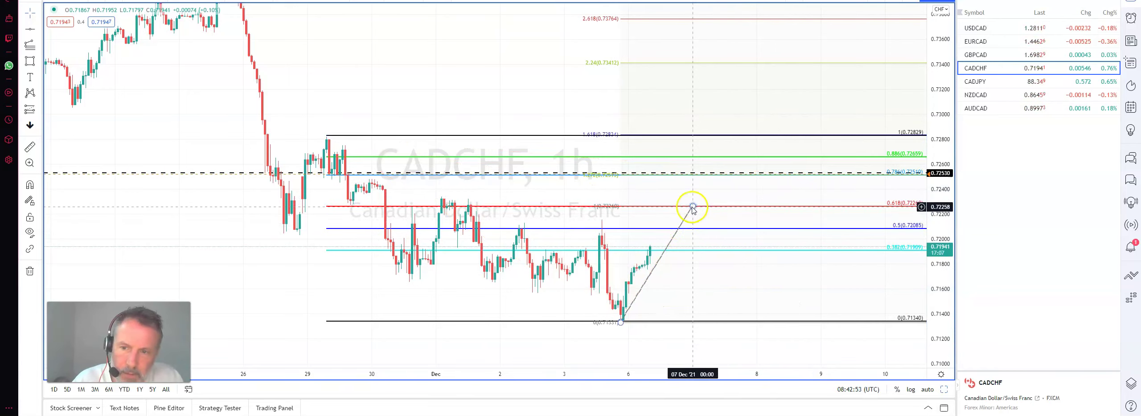
Raise the Fibonacci's upper anchor to the dashed 0.72530 level and draw another Fibonacci from the 0.7282 high to the 0.7132 low
left_click_drag(693, 206, 703, 184)
left_click(707, 172)
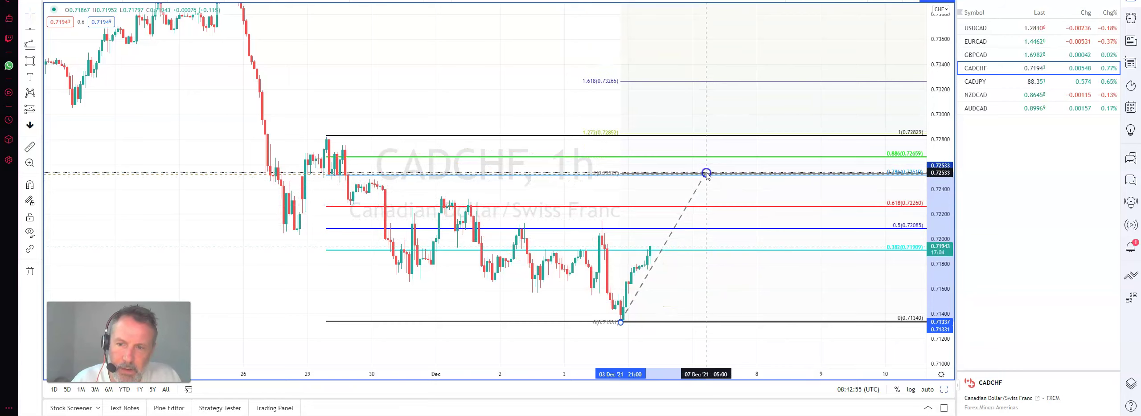
left_click(40, 46)
left_click(103, 61)
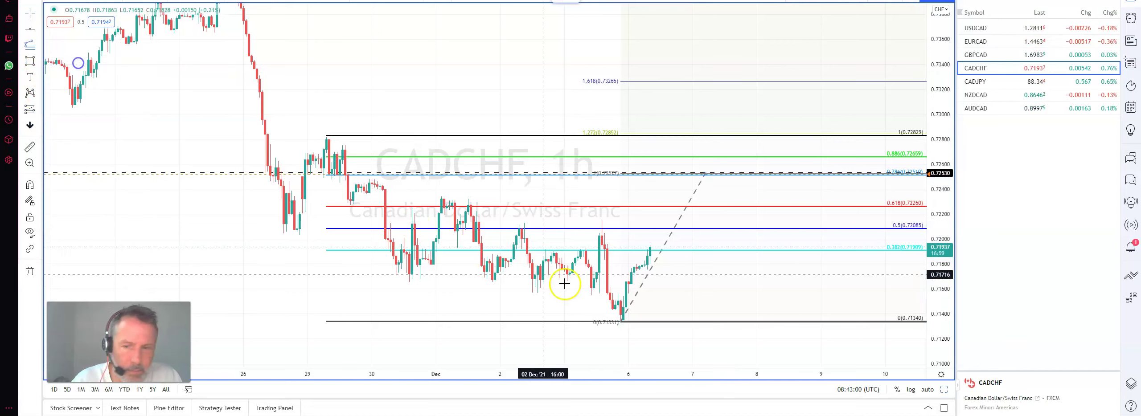
left_click(622, 324)
left_click(326, 136)
left_click(620, 324)
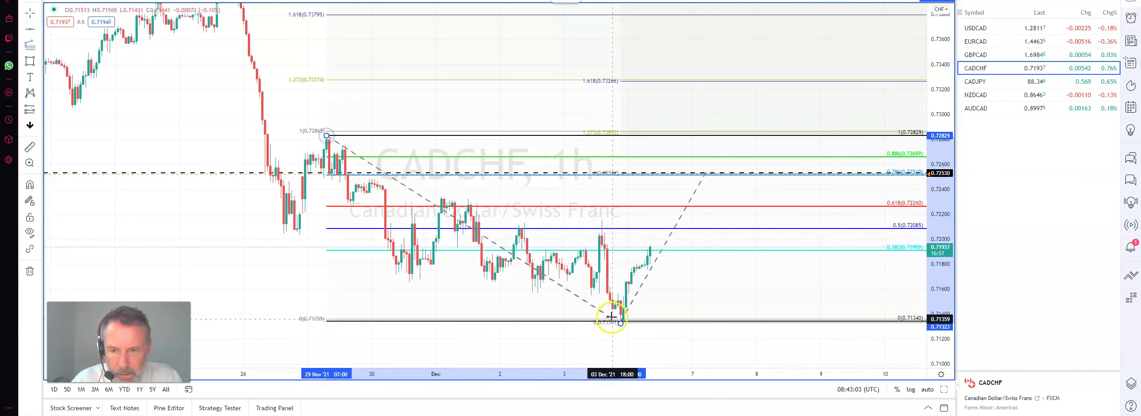
Draw an XABCD pattern on CADCHF 1-hour with X near 0.7282, A 0.7131, B 0.7254, C 0.7184 and D 0.7324
left_click(38, 93)
left_click(330, 135)
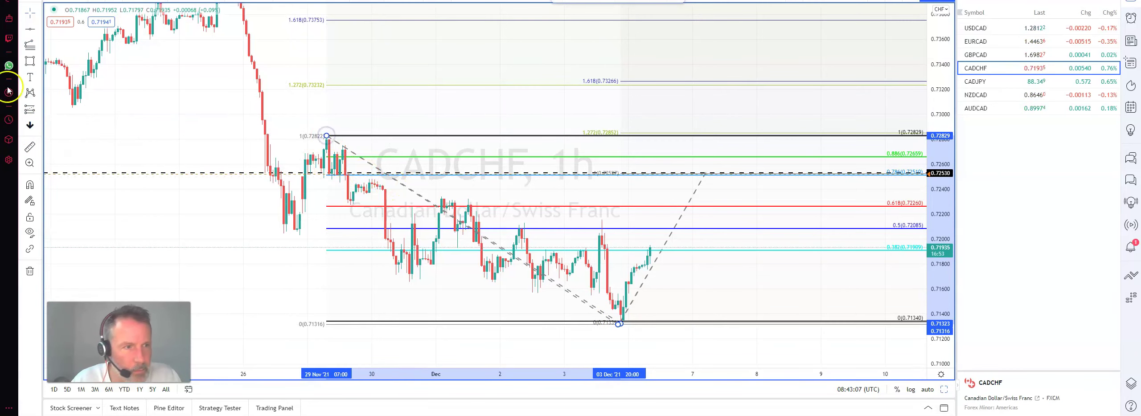
left_click(328, 132)
left_click(618, 325)
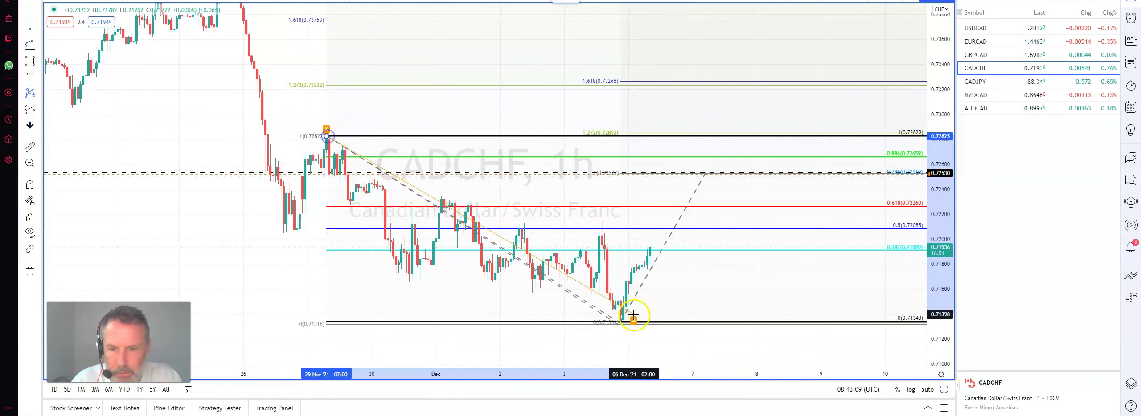
left_click(706, 172)
left_click(776, 260)
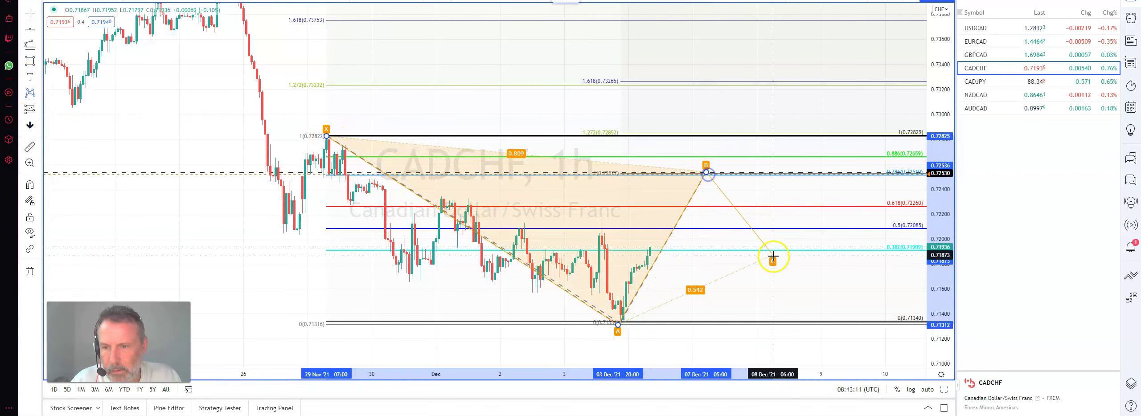
left_click(835, 103)
left_click_drag(835, 104, 838, 85)
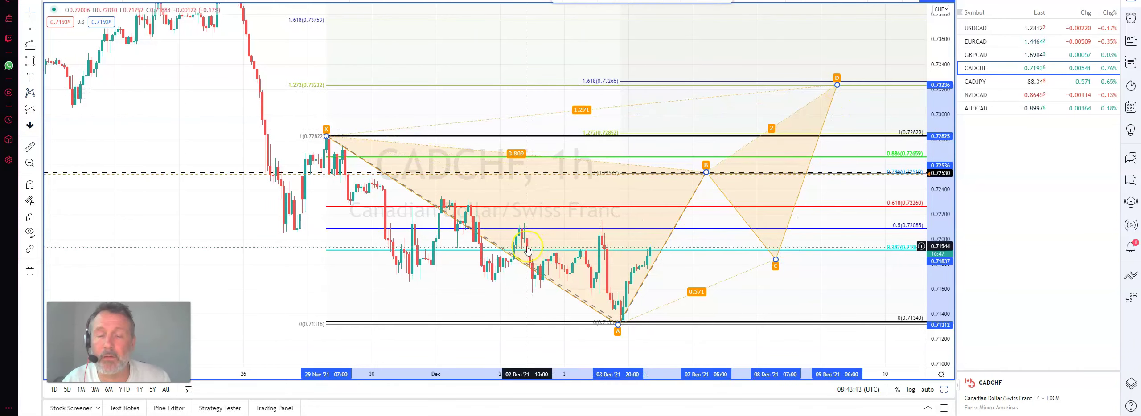
left_click(535, 173)
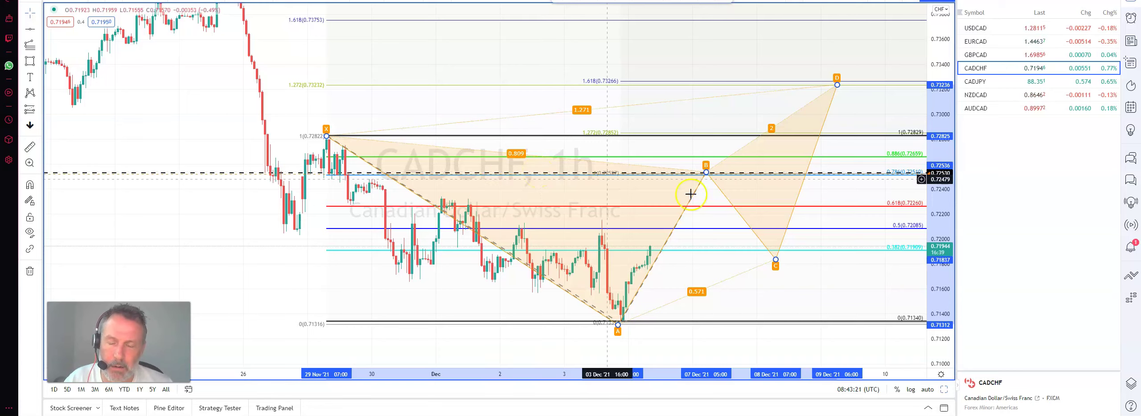
left_click(798, 274)
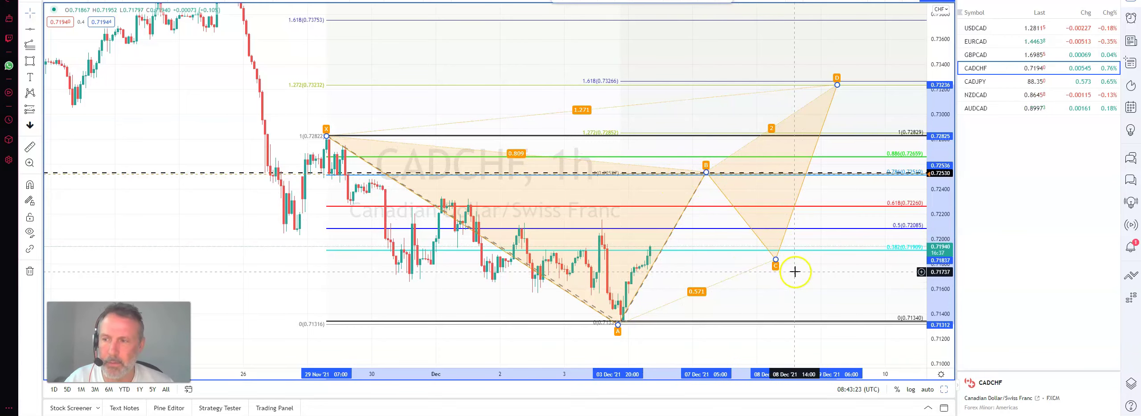
Restore the six-chart layout, open CADJPY and rescale the 1-hour chart to show its recent price action
key("alt+Return")
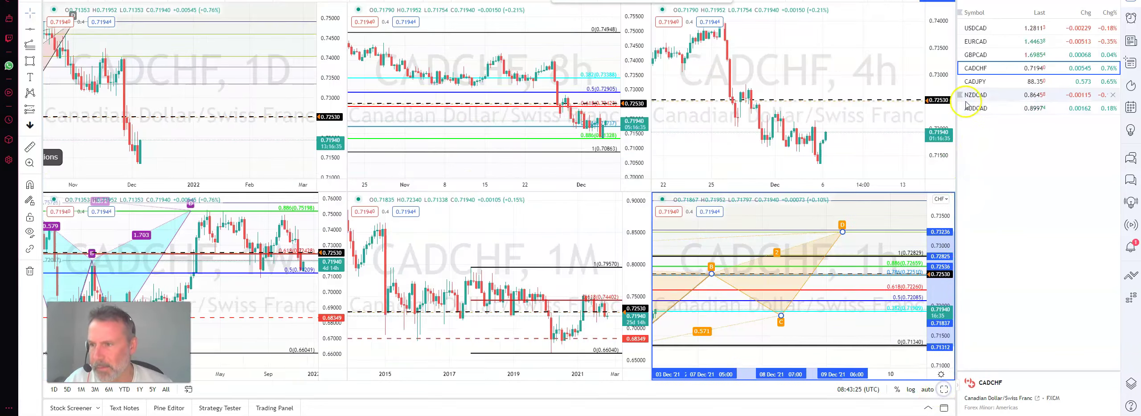
left_click(977, 82)
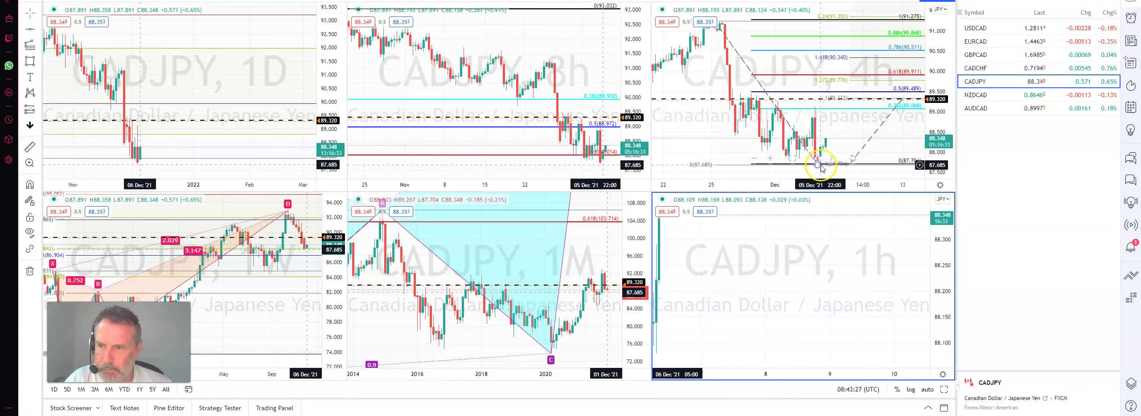
left_click(846, 175)
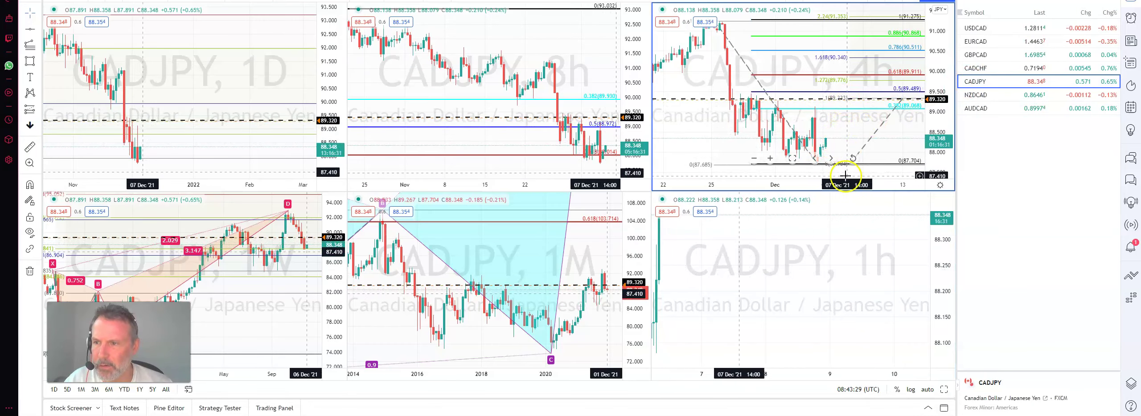
left_click(810, 301)
left_click_drag(934, 246, 938, 346)
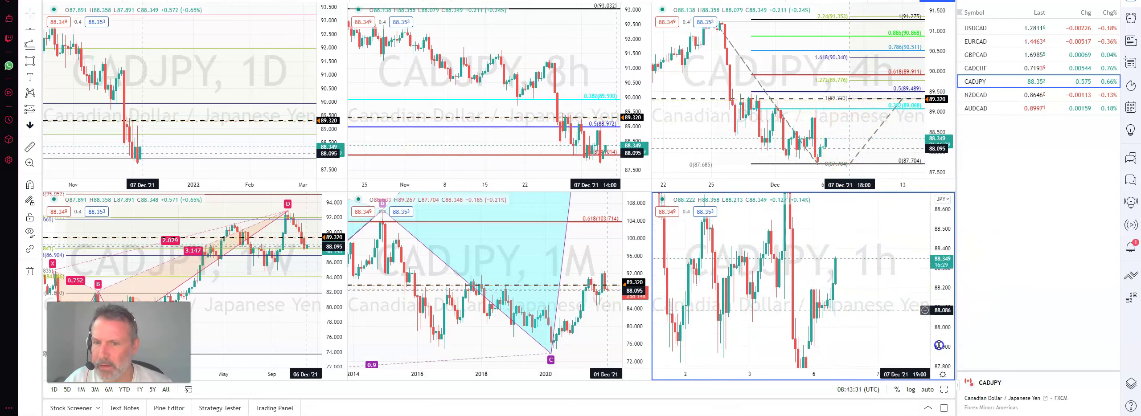
Draw an XABCD pattern on the maximized CADJPY 4-hour chart with X near 91.29, A 87.62, B 89.38, C 88.60 and D 93.47
left_click(855, 122)
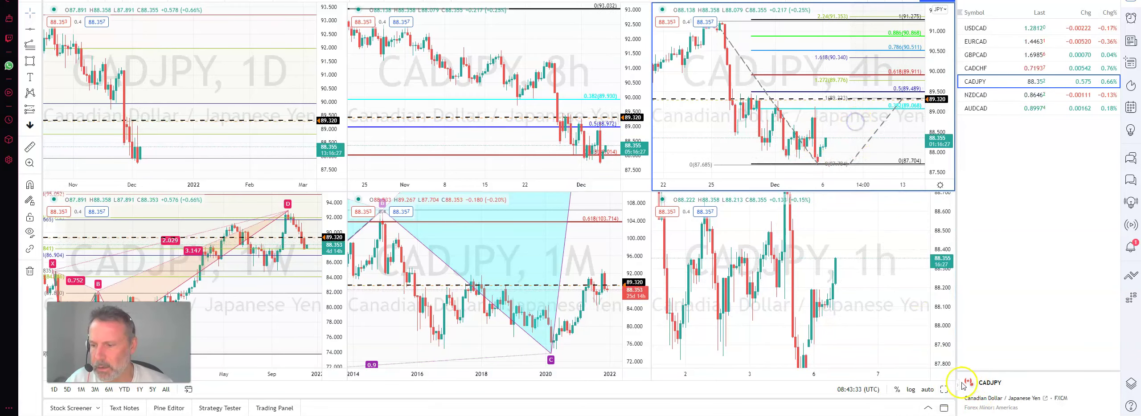
left_click(946, 390)
left_click_drag(931, 242, 936, 341)
left_click_drag(624, 226, 467, 260)
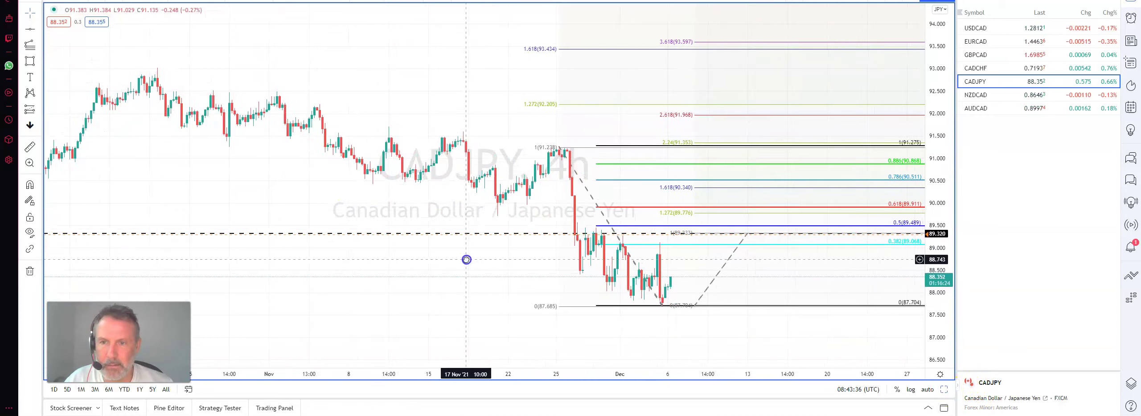
left_click(34, 94)
left_click(74, 97)
left_click(559, 146)
left_click(666, 306)
left_click(689, 251)
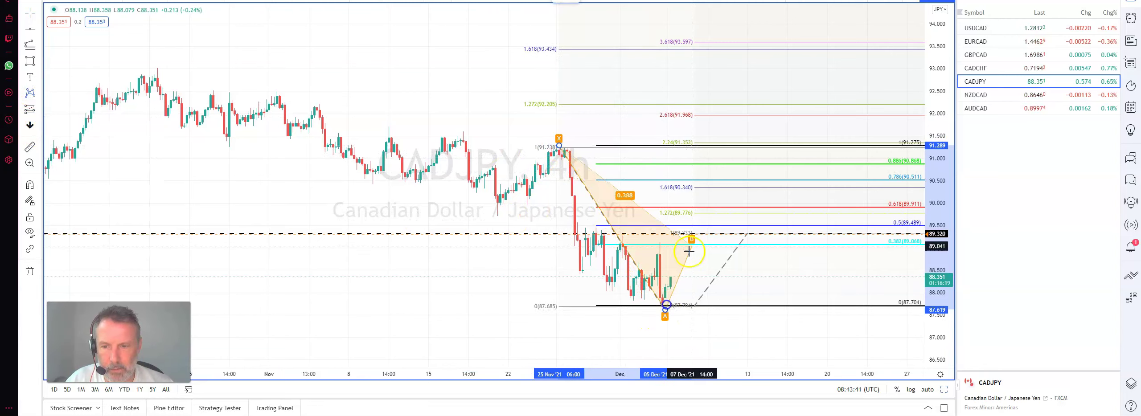
left_click(722, 266)
left_click(798, 48)
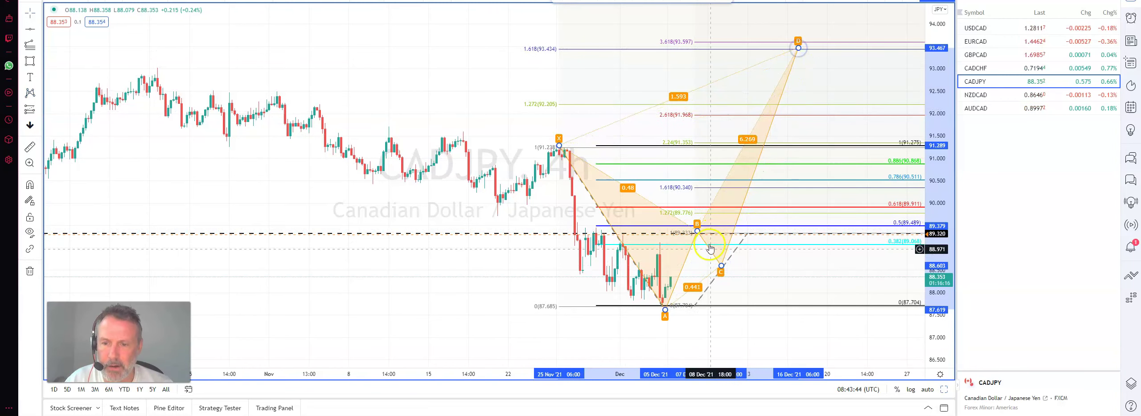
Restore the six-chart layout and examine NZDCAD and AUDCAD across all timeframes
left_click(945, 391)
left_click(975, 95)
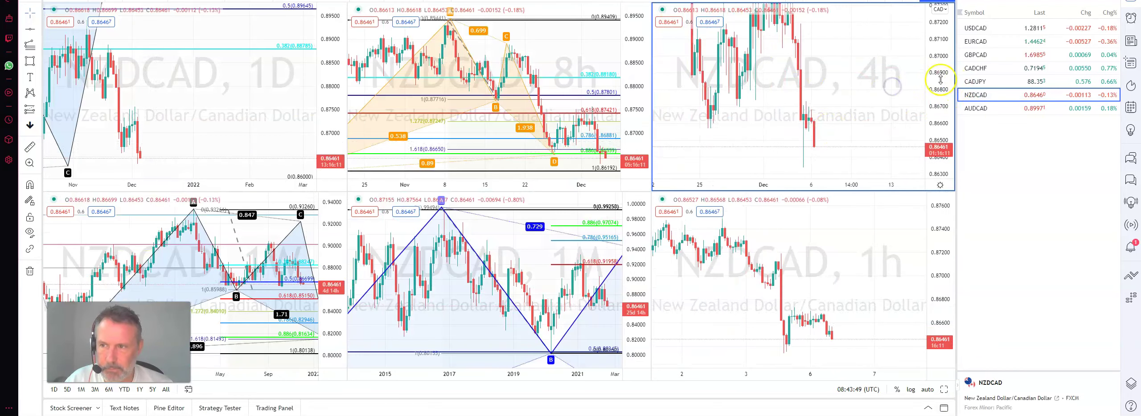
left_click(976, 109)
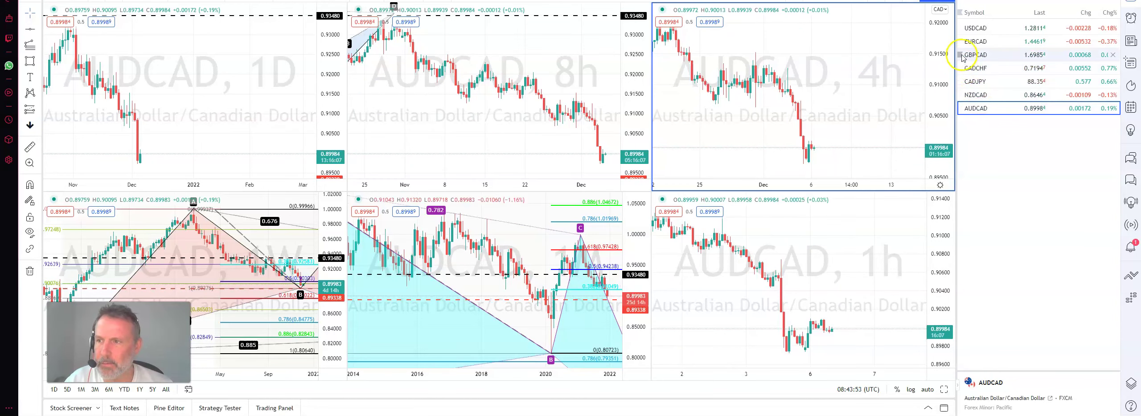
Open USDCAD and EURCAD and mark both with a blue flag in the watchlist
left_click(972, 27)
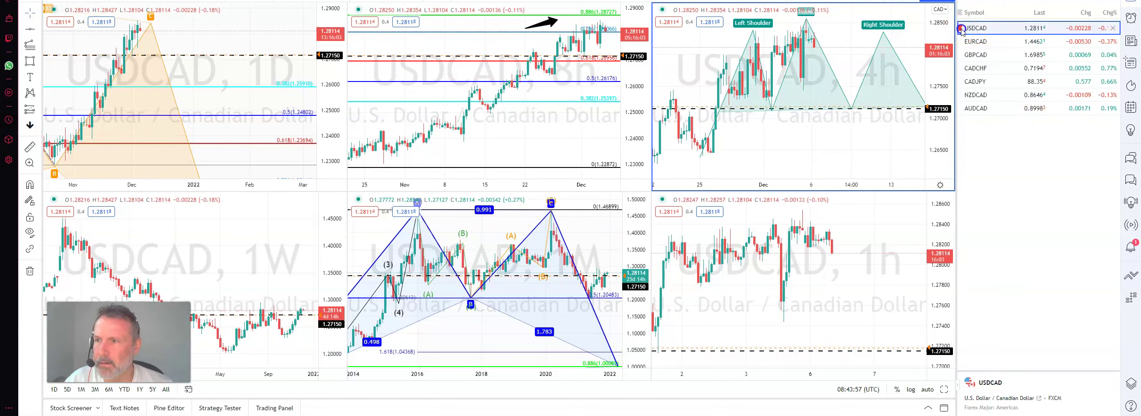
left_click(961, 29)
left_click(985, 30)
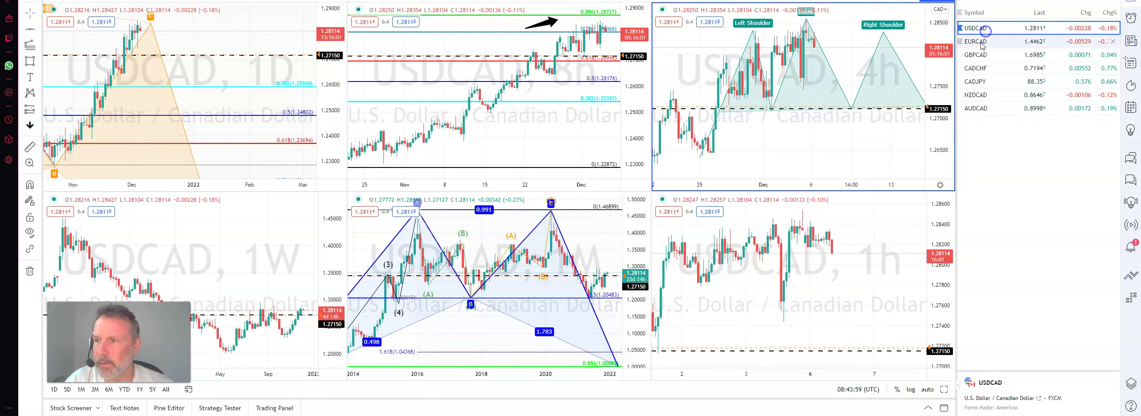
left_click(974, 42)
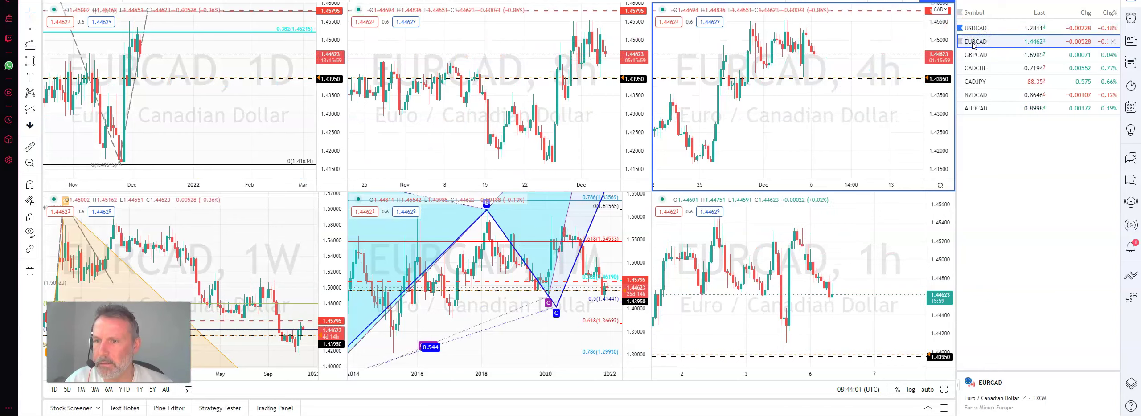
left_click(962, 44)
Open CADCHF and CADJPY and mark both with a red flag in the watchlist
left_click(977, 57)
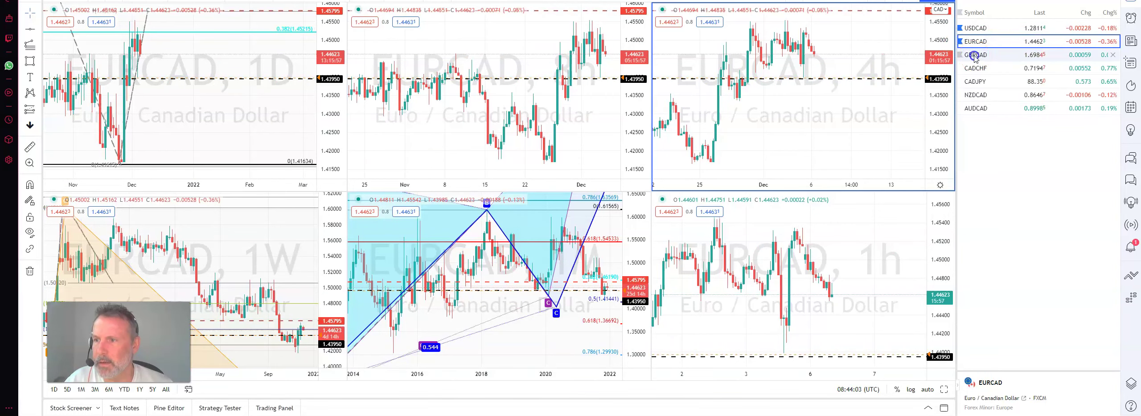
left_click(975, 68)
left_click(962, 69)
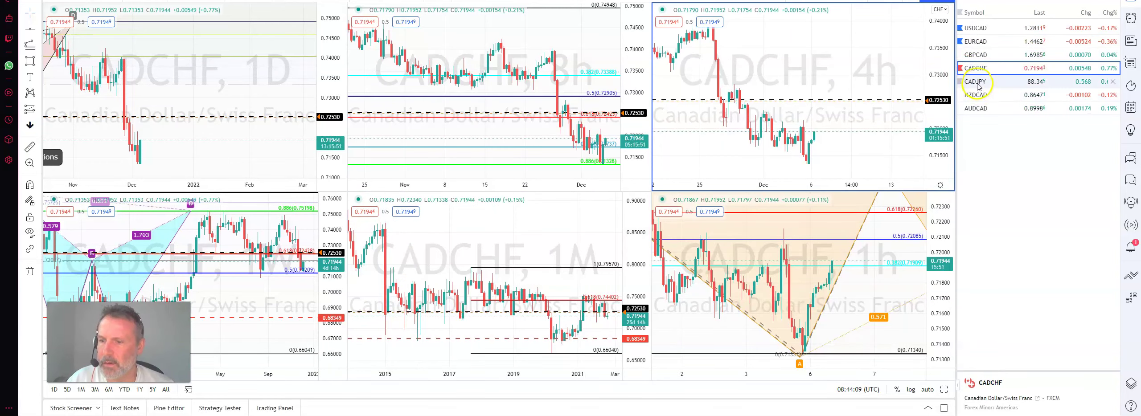
left_click(976, 81)
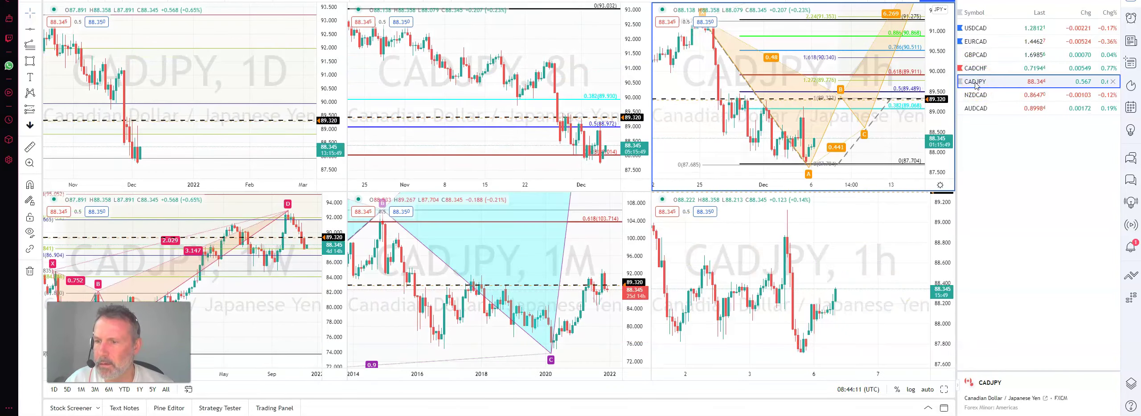
left_click(961, 82)
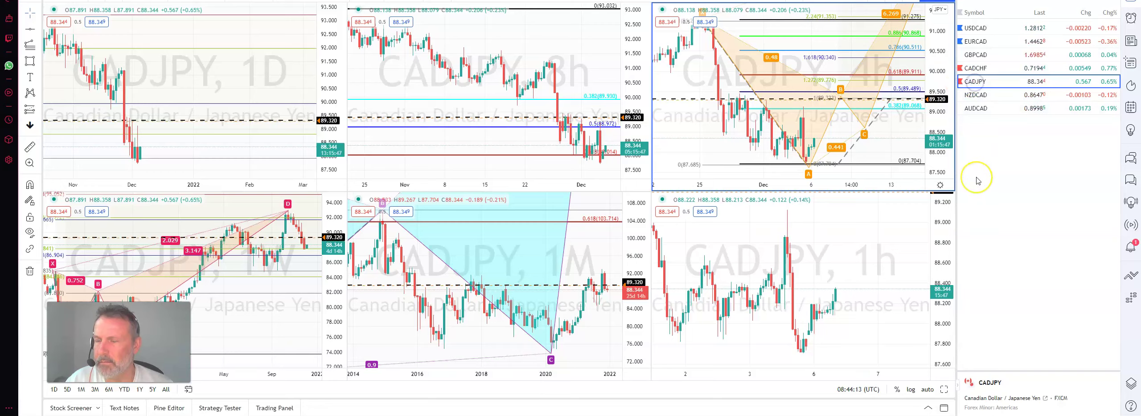